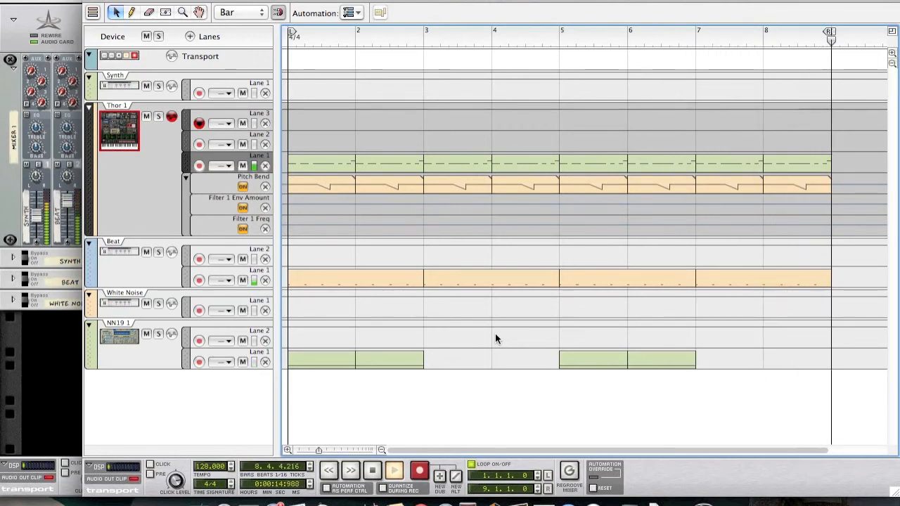
# Stop playback and close the Bass.rns song without saving its changes.
pyautogui.press('space')
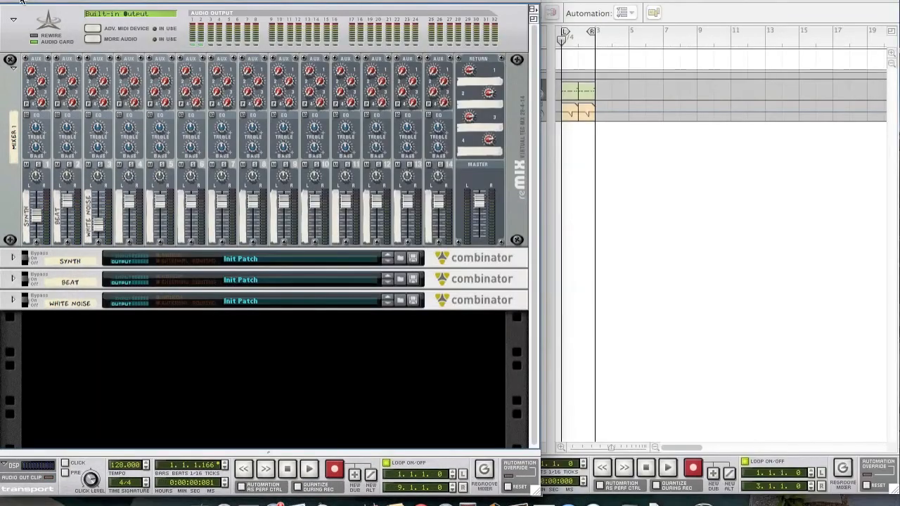
pyautogui.click(15, 19)
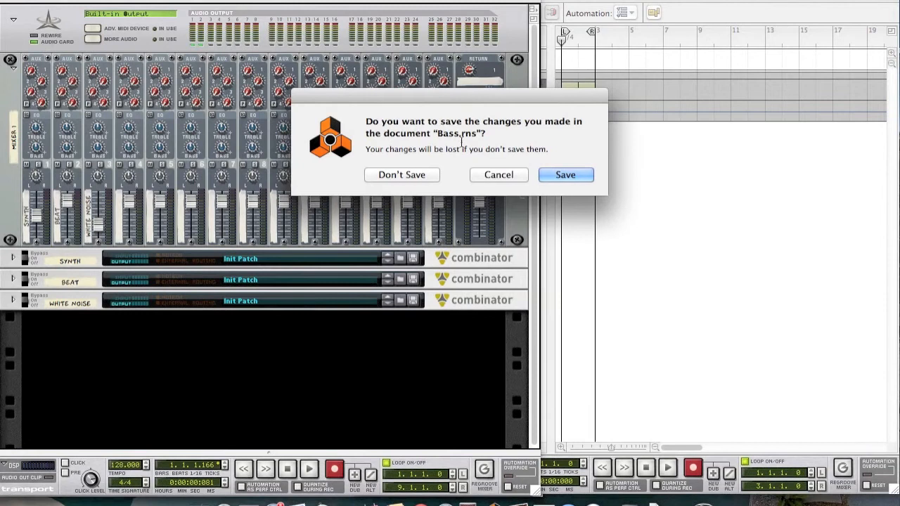
pyautogui.click(411, 174)
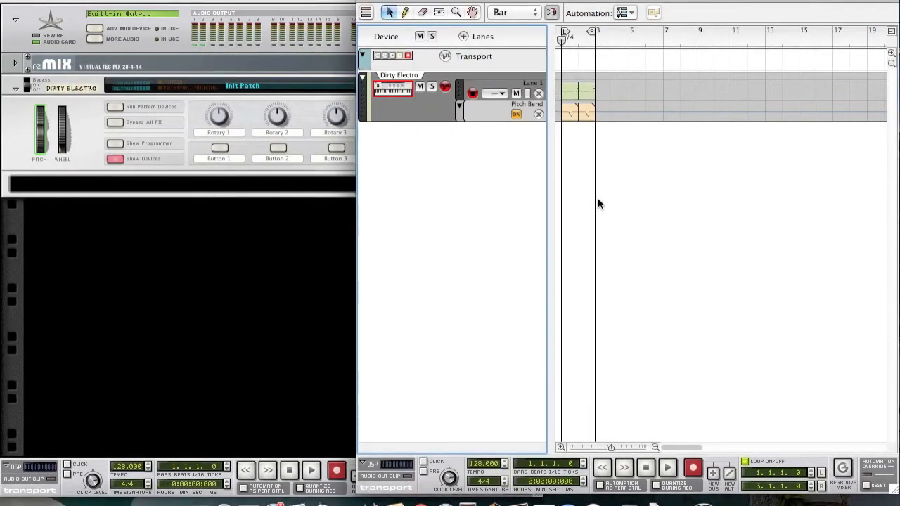
# Create a Thor Polysonic Synthesizer inside the Dirty Electro Combinator.
pyautogui.click(211, 210)
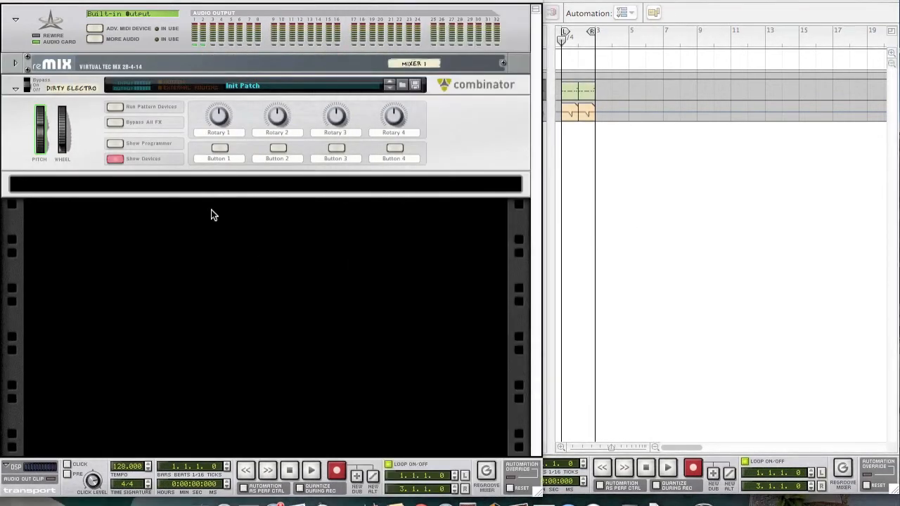
pyautogui.click(178, 190)
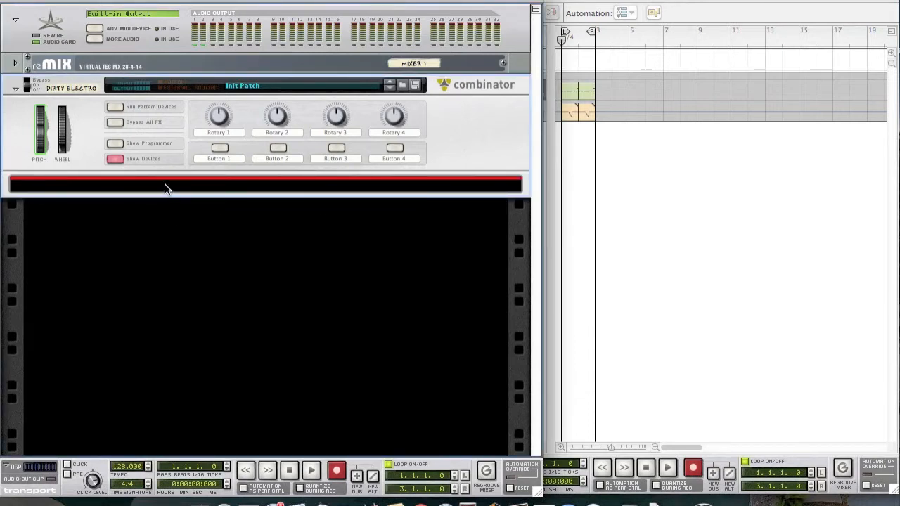
pyautogui.rightClick(165, 185)
pyautogui.moveTo(230, 383)
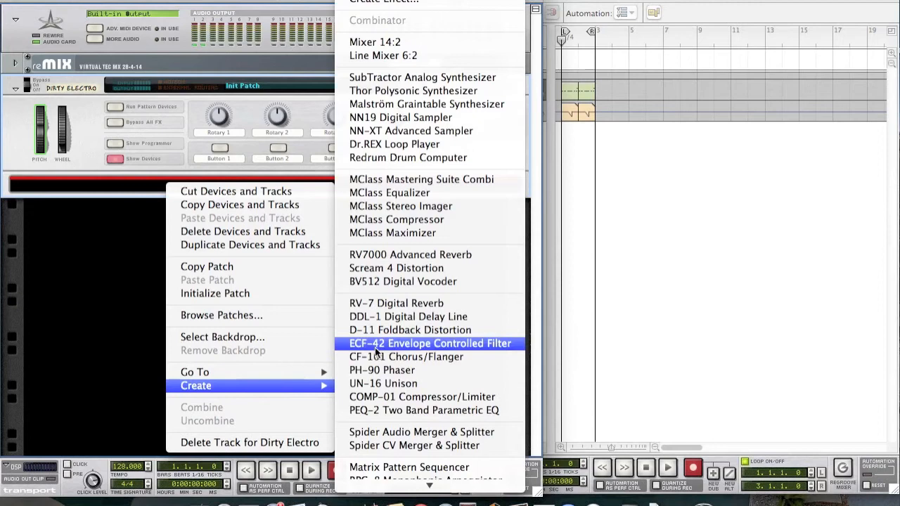
pyautogui.click(396, 91)
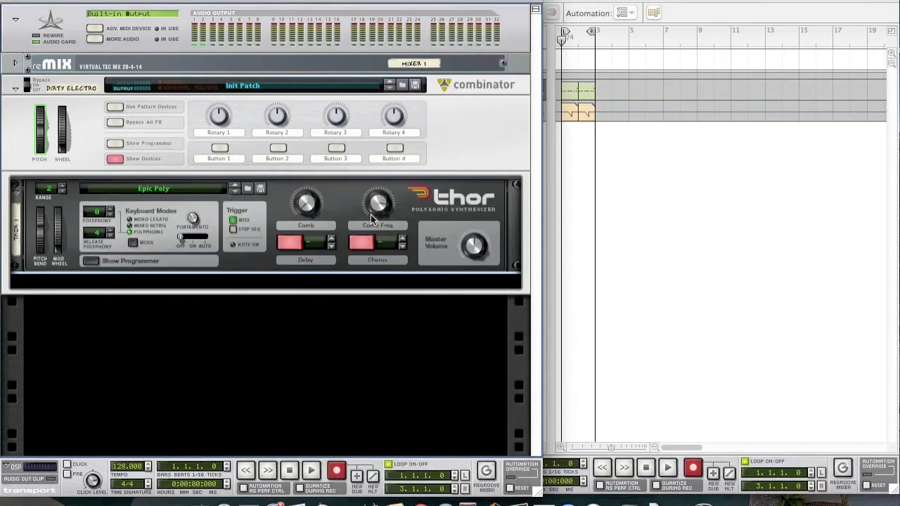
# Show Thor's programmer, initialize its patch and set the pitch bend range to 24.
pyautogui.click(95, 258)
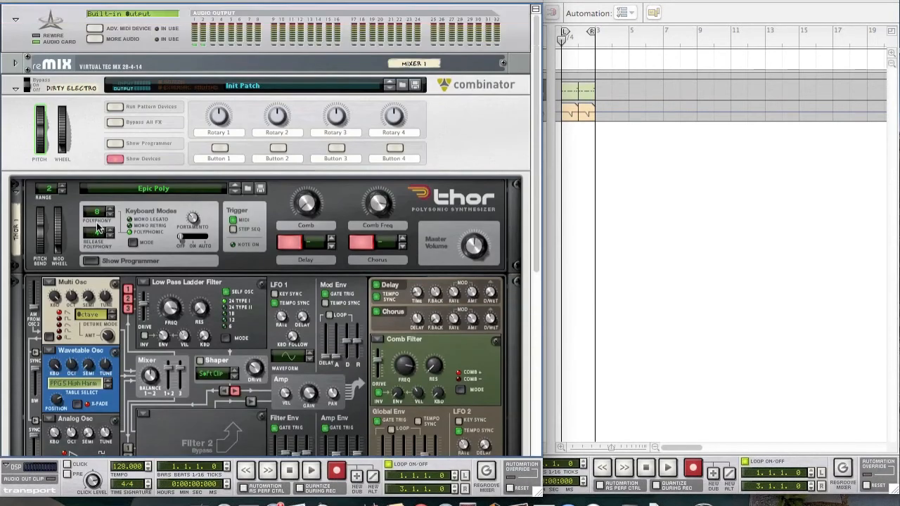
pyautogui.rightClick(167, 270)
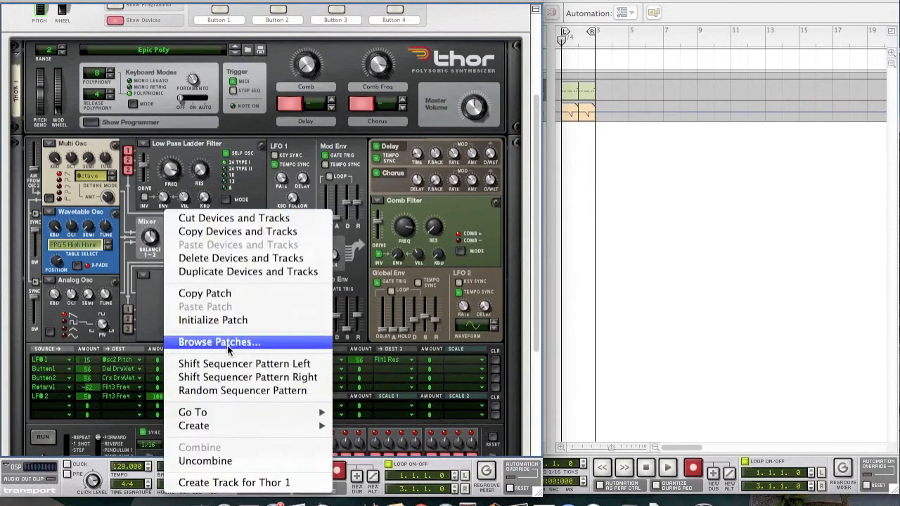
pyautogui.click(219, 322)
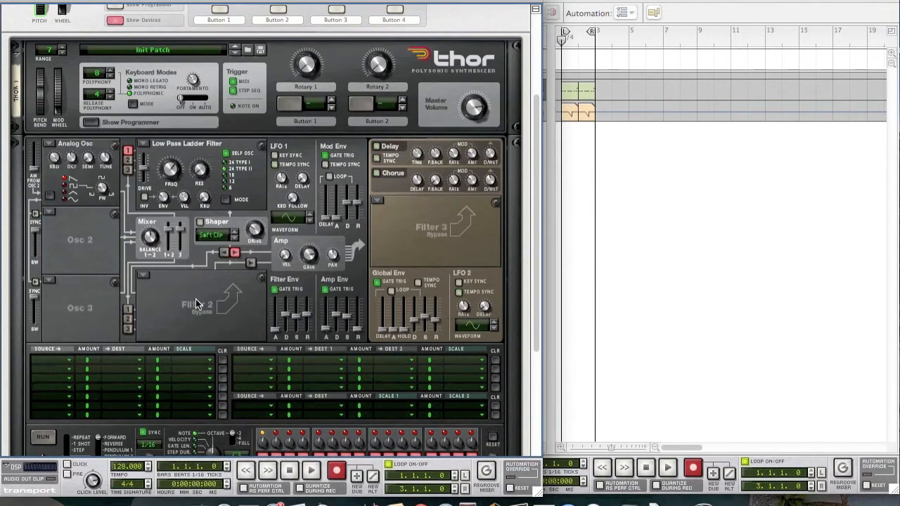
pyautogui.scroll(5, 200, 303)
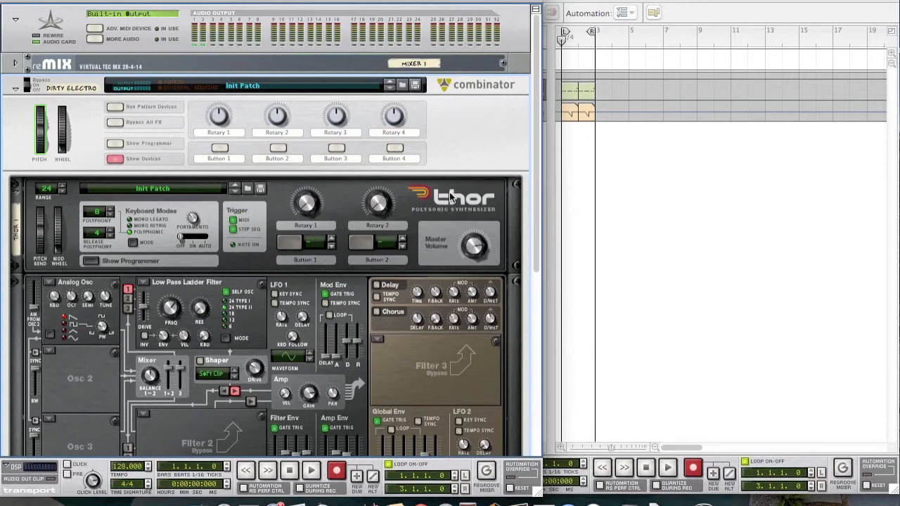
# Set the Low Pass Ladder Filter's drive to 78 and adjust its frequency and envelope amount.
pyautogui.scroll(-4, 83, 374)
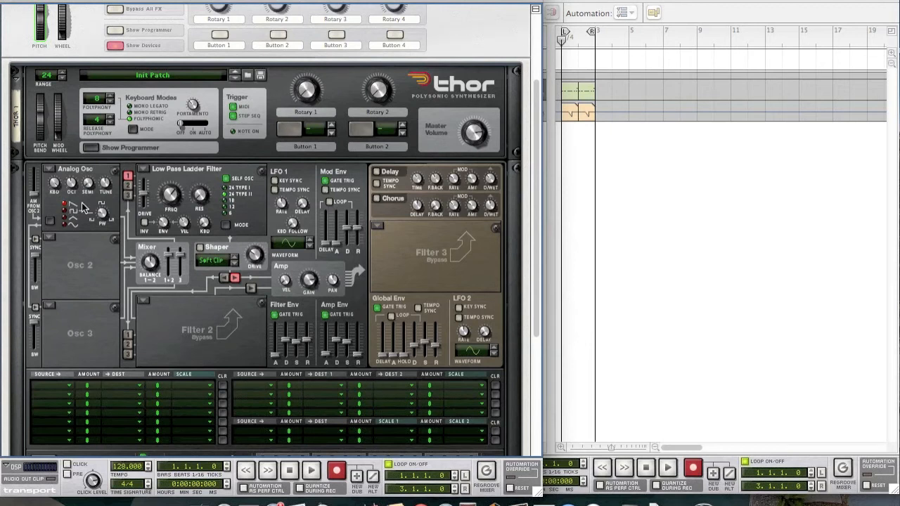
pyautogui.moveTo(147, 202)
pyautogui.moveTo(147, 201); pyautogui.dragTo(147, 198)
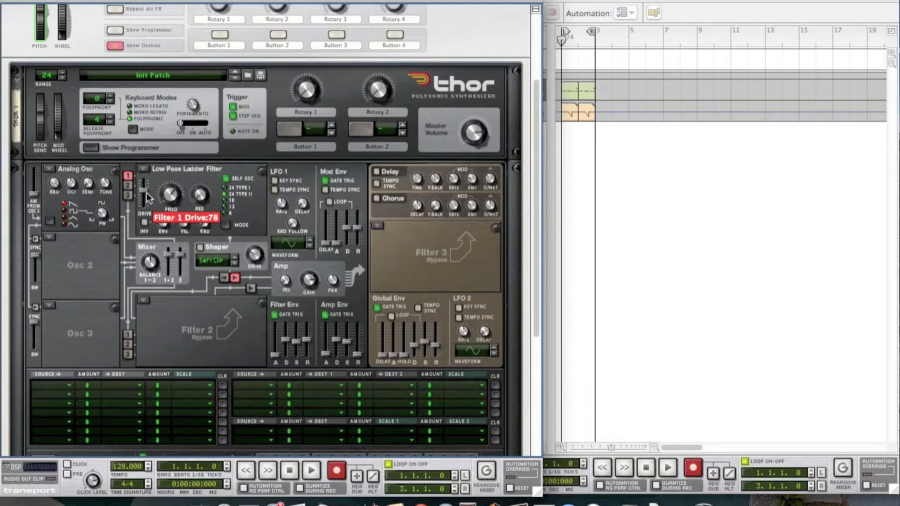
pyautogui.moveTo(173, 208)
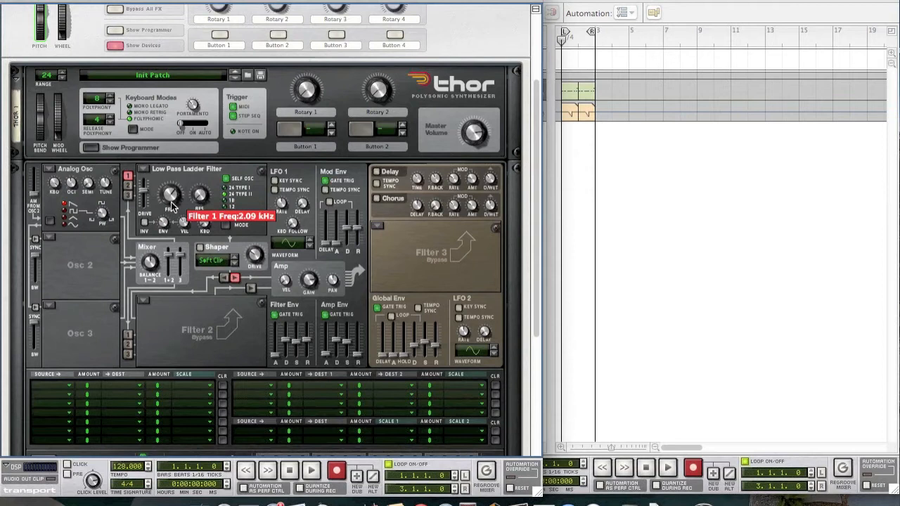
pyautogui.moveTo(172, 206); pyautogui.dragTo(172, 203)
pyautogui.moveTo(164, 229)
pyautogui.moveTo(165, 228); pyautogui.dragTo(143, 217)
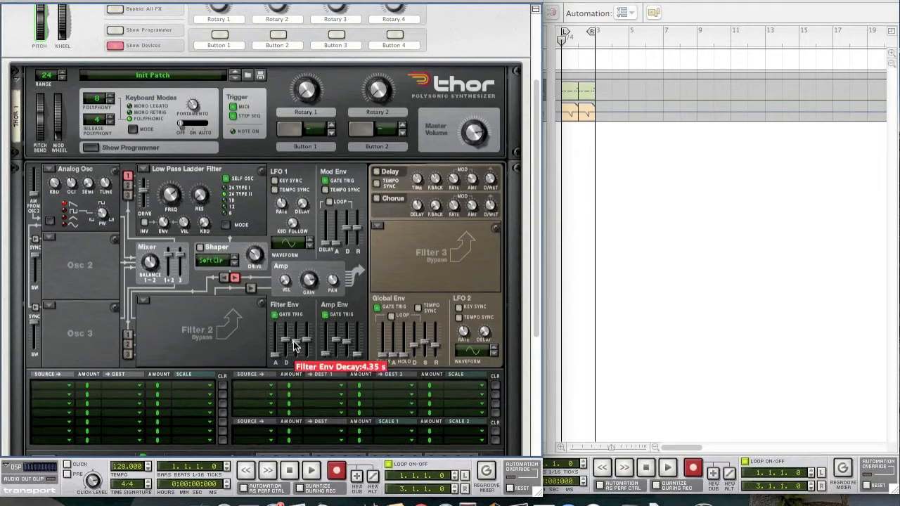
# Raise the filter envelope's sustain and release, then set the amp envelope's decay to 13.4 s and raise its sustain.
pyautogui.moveTo(295, 345); pyautogui.dragTo(292, 333)
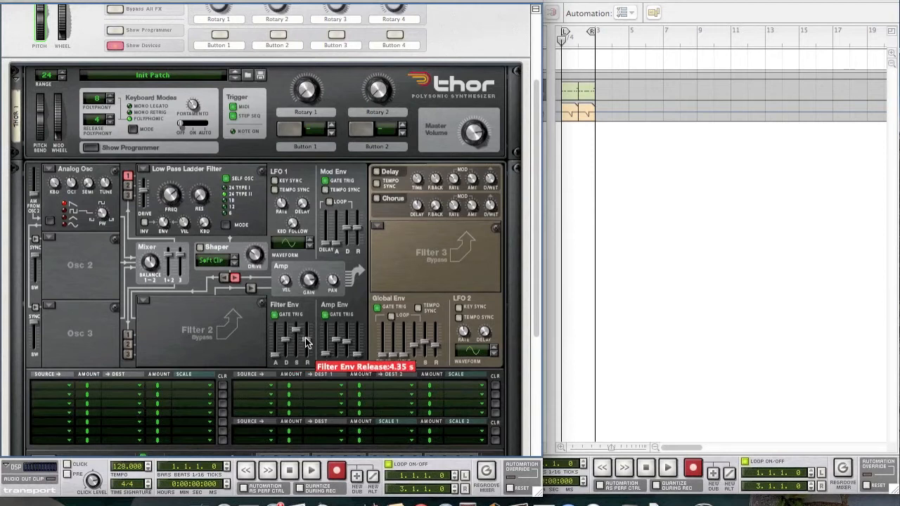
pyautogui.moveTo(306, 343); pyautogui.dragTo(306, 336)
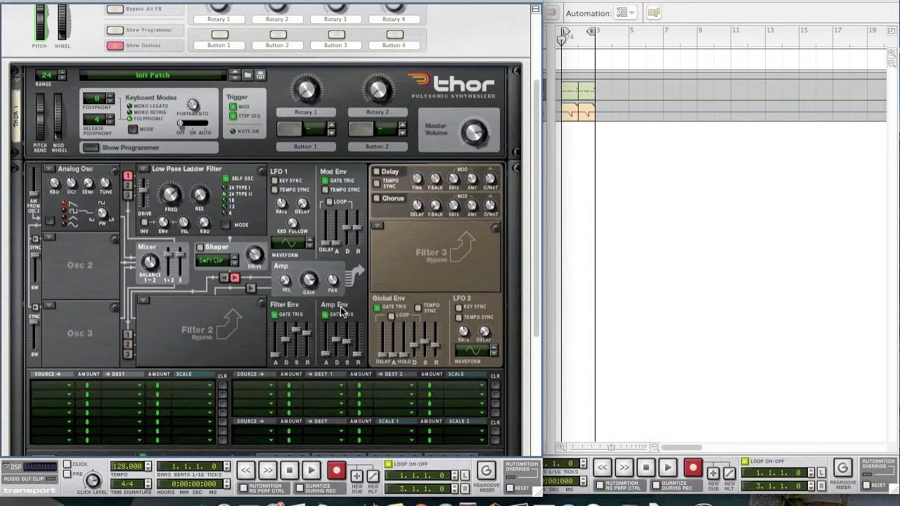
pyautogui.moveTo(340, 340)
pyautogui.moveTo(340, 340); pyautogui.dragTo(339, 336)
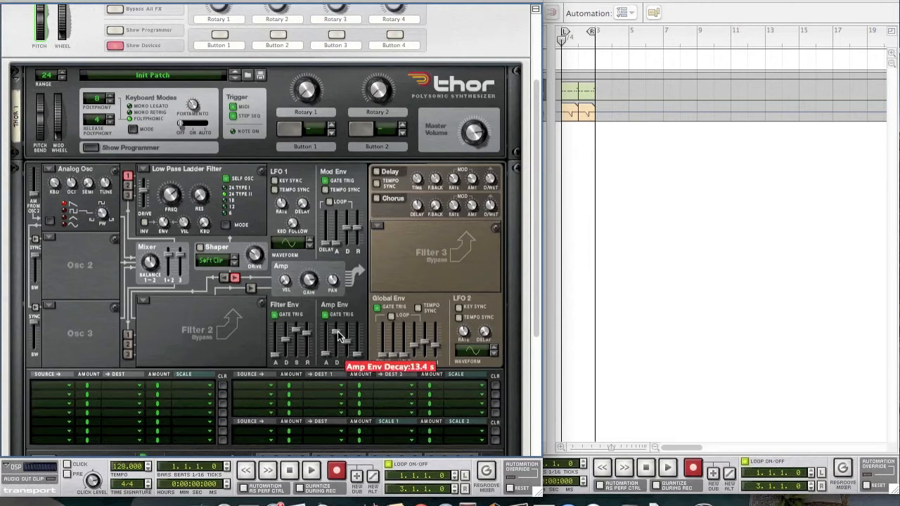
pyautogui.moveTo(344, 342)
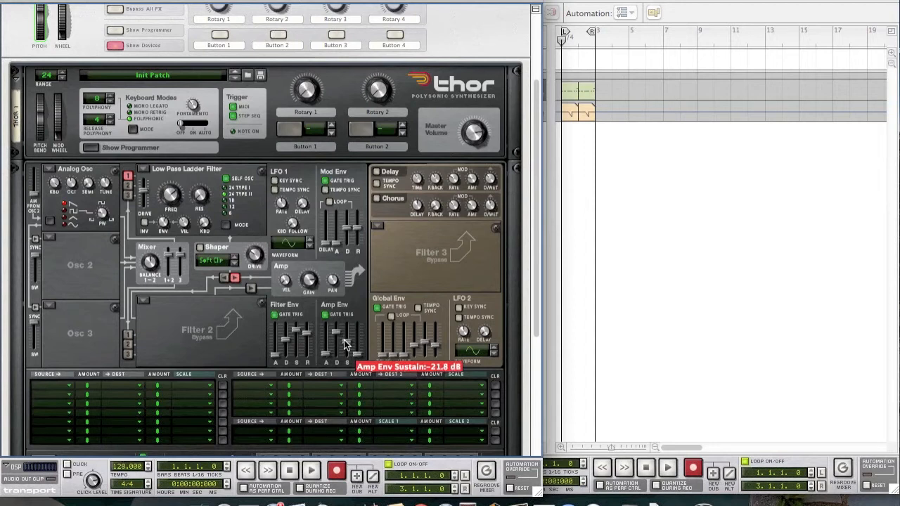
pyautogui.moveTo(346, 339); pyautogui.dragTo(348, 333)
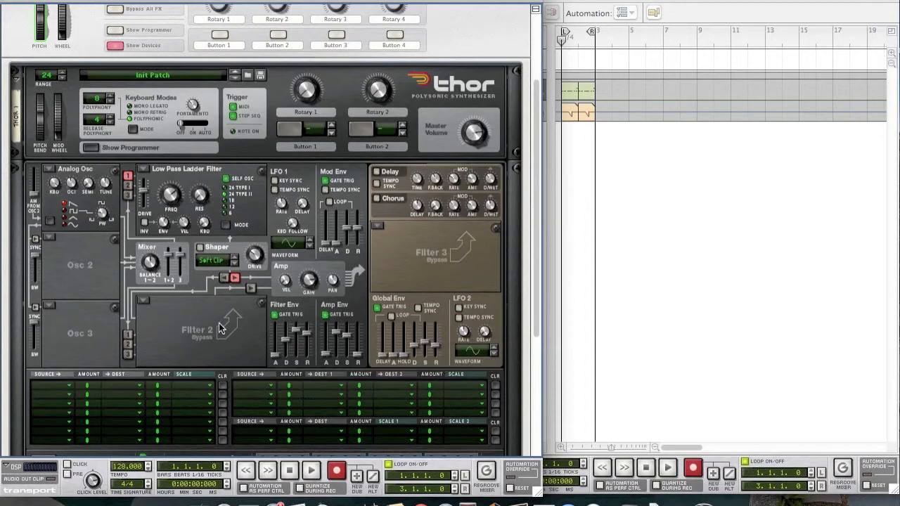
# Turn on Thor's portamento and lower the portamento amount slightly.
pyautogui.scroll(-1, 219, 327)
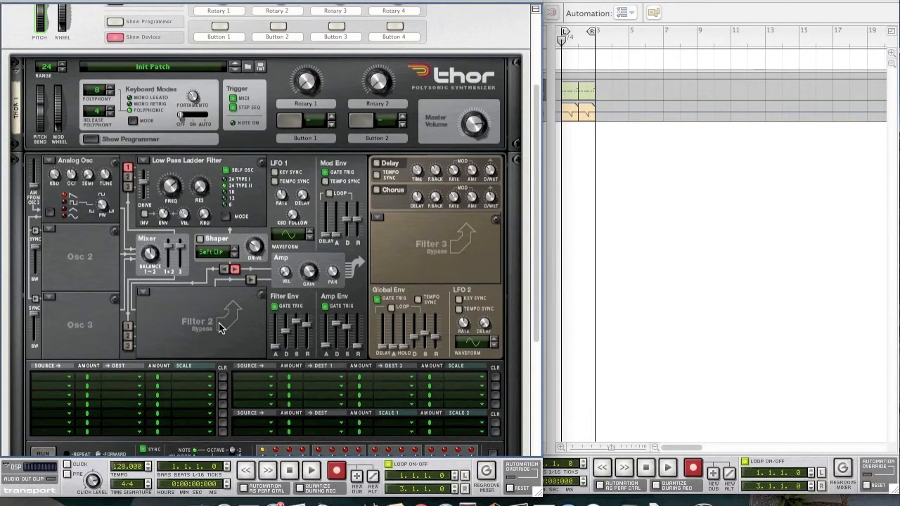
pyautogui.scroll(2, 219, 323)
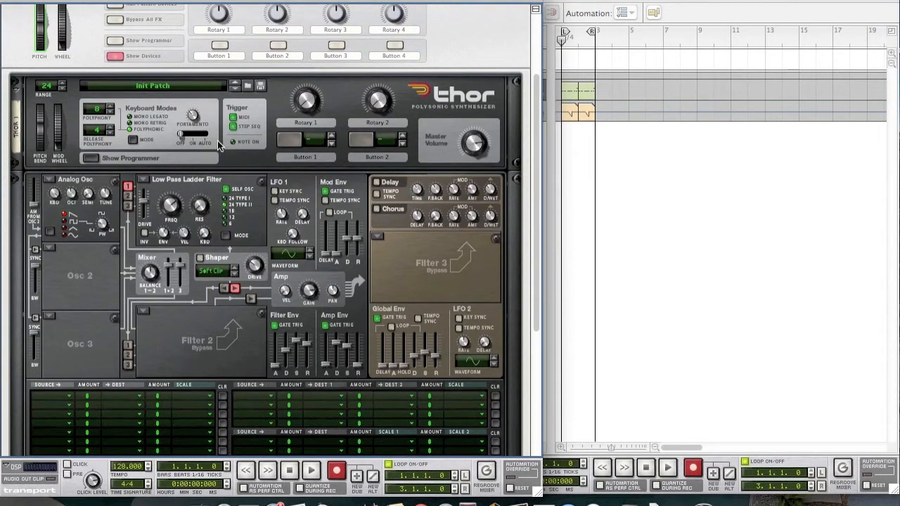
pyautogui.moveTo(189, 136); pyautogui.dragTo(196, 140)
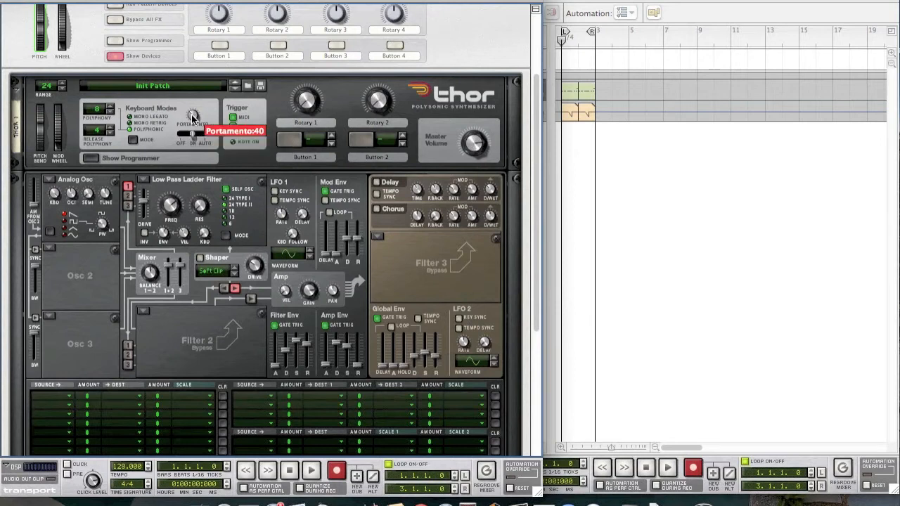
pyautogui.moveTo(192, 120); pyautogui.dragTo(194, 125)
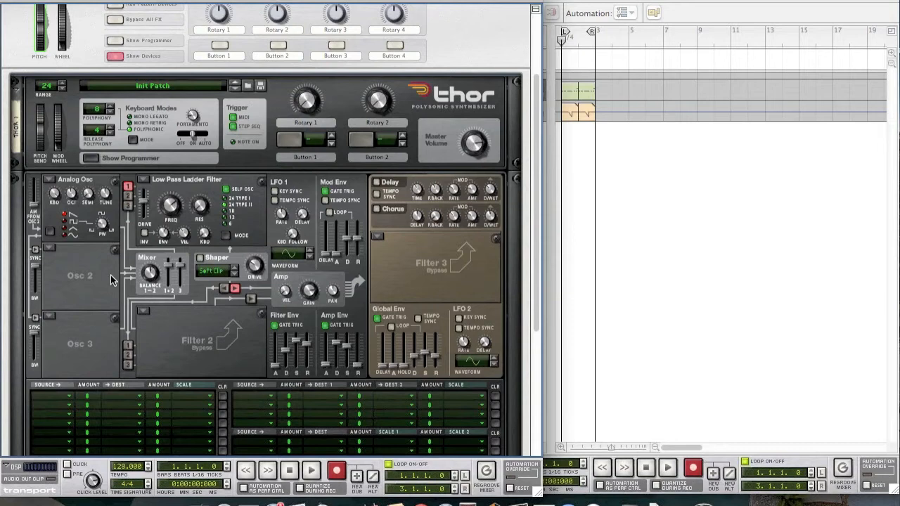
# Create a BV512 Digital Vocoder below Thor in the Combinator.
pyautogui.scroll(-5, 110, 275)
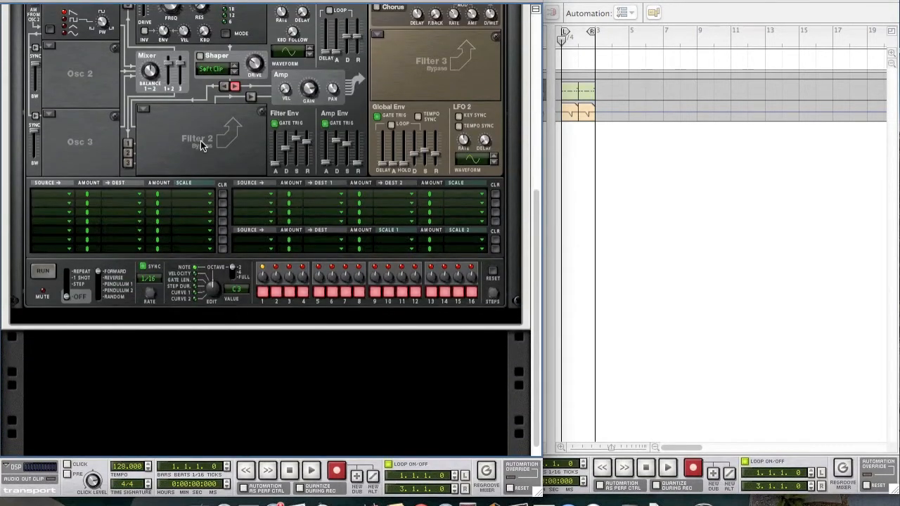
pyautogui.rightClick(196, 168)
pyautogui.moveTo(259, 376)
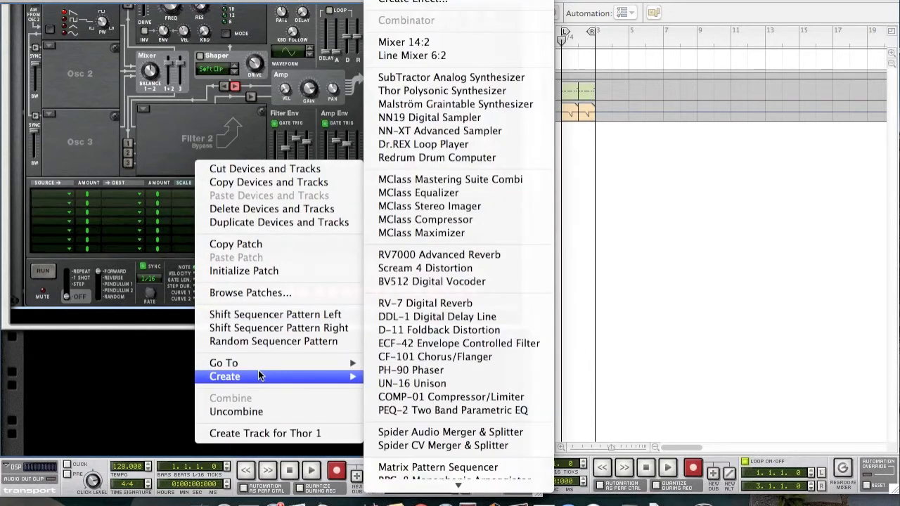
pyautogui.click(431, 281)
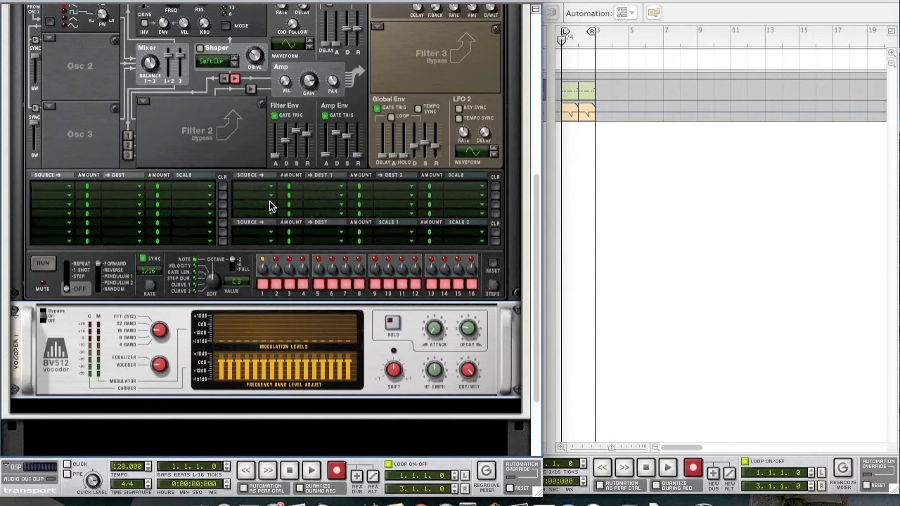
# Set the vocoder to 4 bands, raise the fourth band's level and adjust the shift.
pyautogui.scroll(-3, 231, 335)
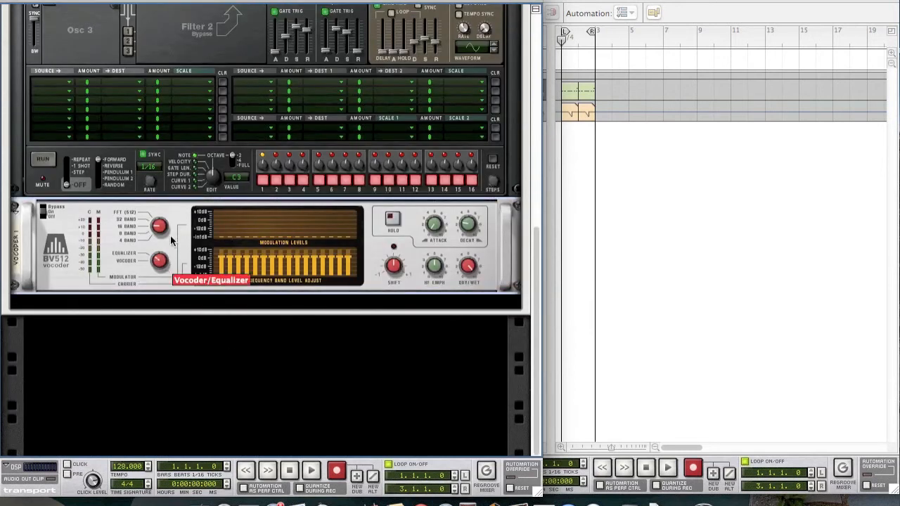
pyautogui.moveTo(160, 227); pyautogui.dragTo(174, 258)
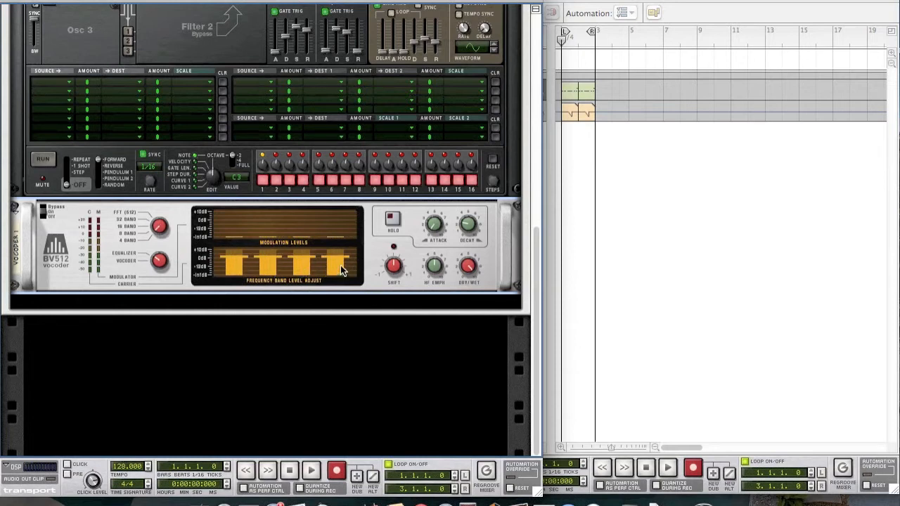
pyautogui.moveTo(337, 257); pyautogui.dragTo(337, 255)
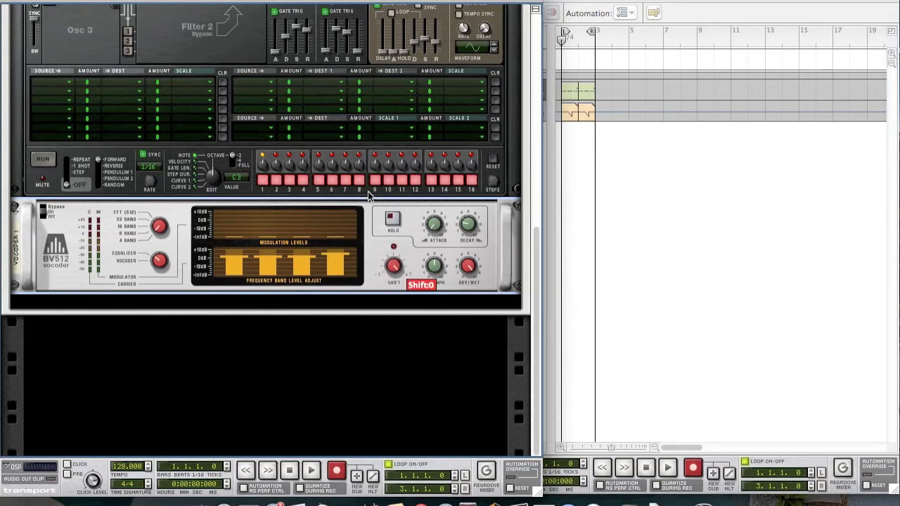
# Create an MClass Equalizer below the vocoder and enable its low cut and Parametric 2 band.
pyautogui.rightClick(372, 283)
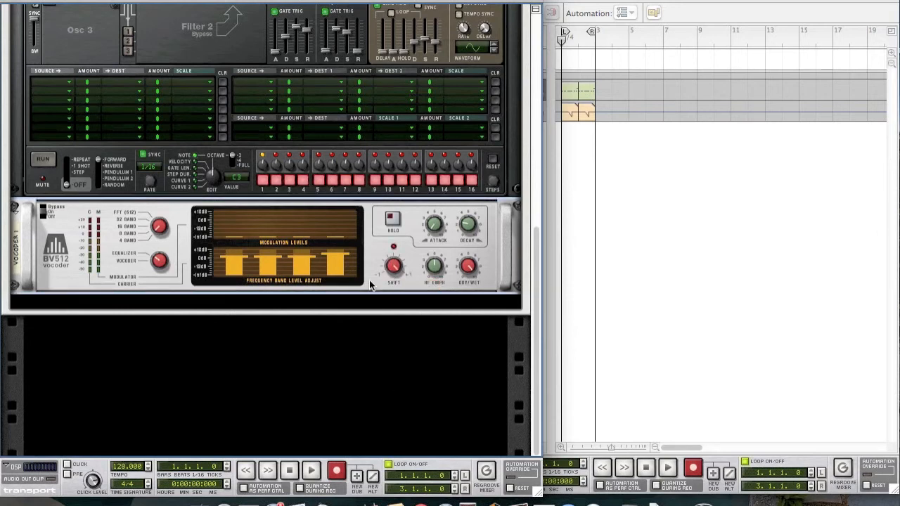
pyautogui.moveTo(416, 401)
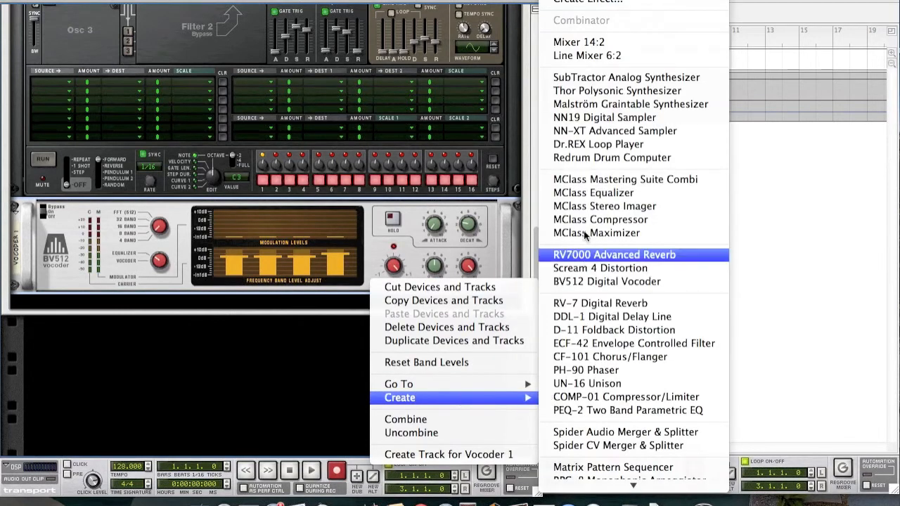
pyautogui.click(583, 193)
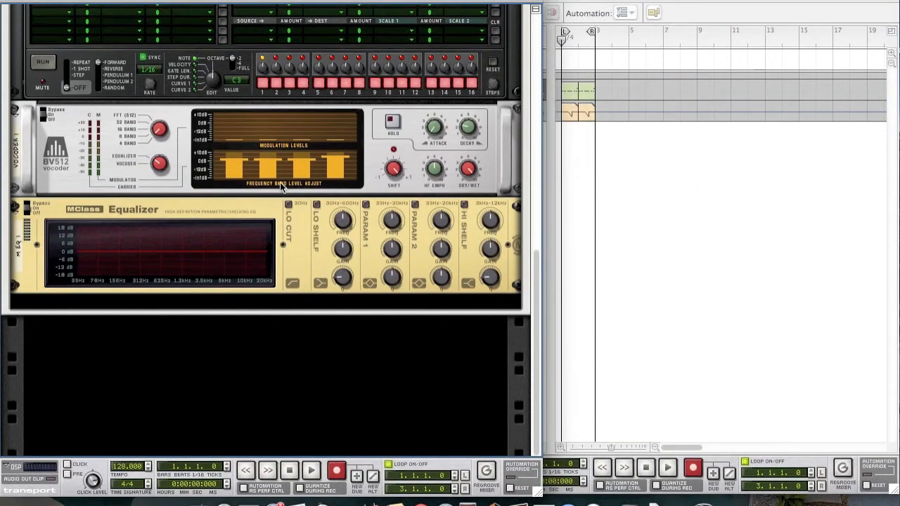
pyautogui.click(290, 208)
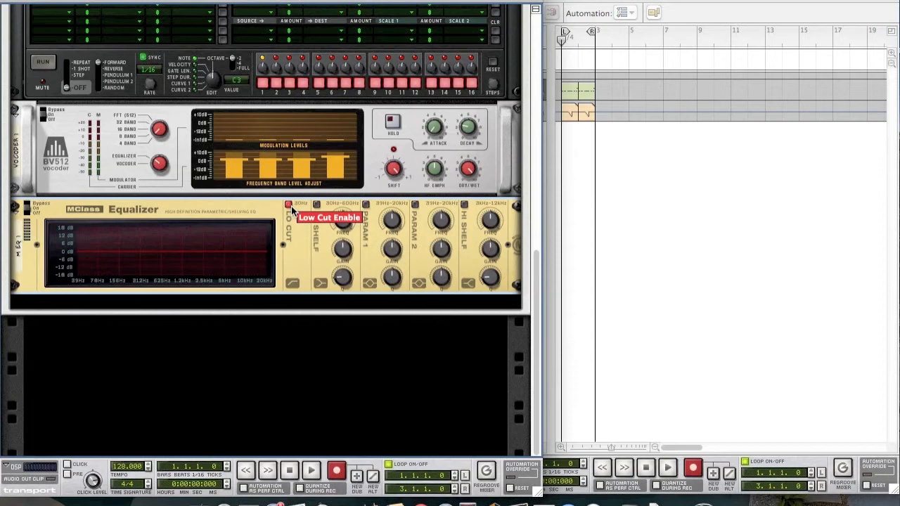
pyautogui.click(415, 205)
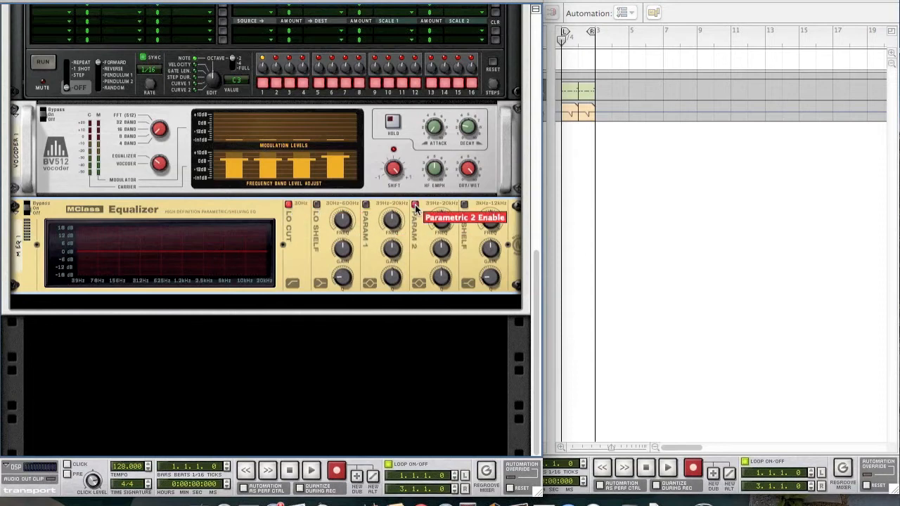
# Enable the equalizer's Hi Shelf and set Parametric 2 to about 5.7 dB gain with a slightly lower frequency and a higher Q.
pyautogui.click(464, 204)
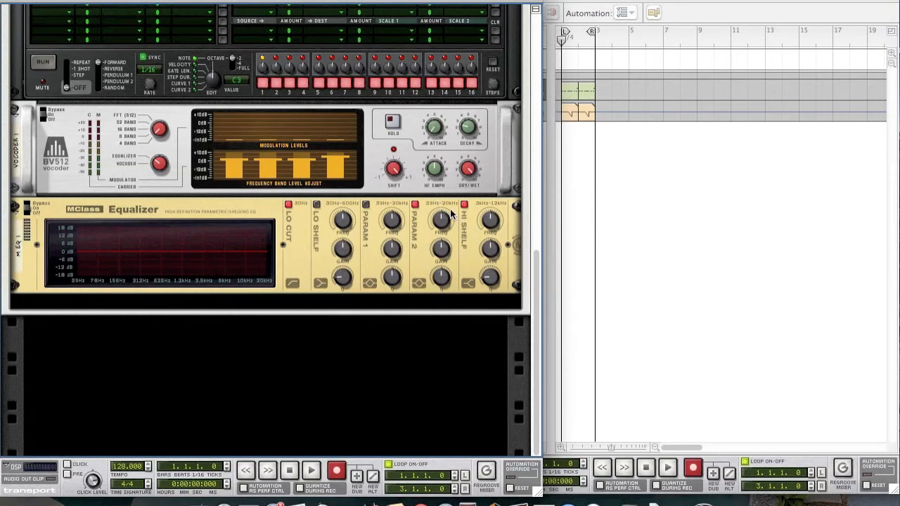
pyautogui.moveTo(445, 223); pyautogui.dragTo(445, 224)
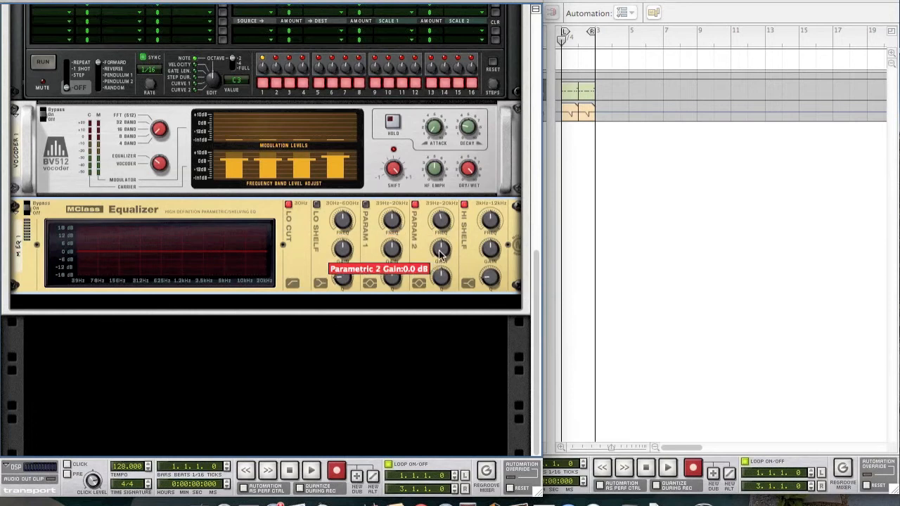
pyautogui.moveTo(437, 254); pyautogui.dragTo(432, 246)
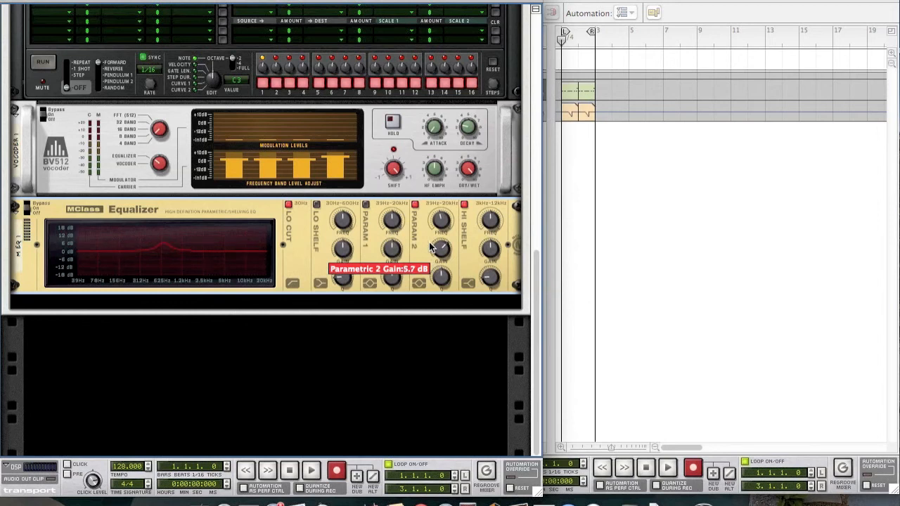
pyautogui.moveTo(441, 284); pyautogui.dragTo(435, 278)
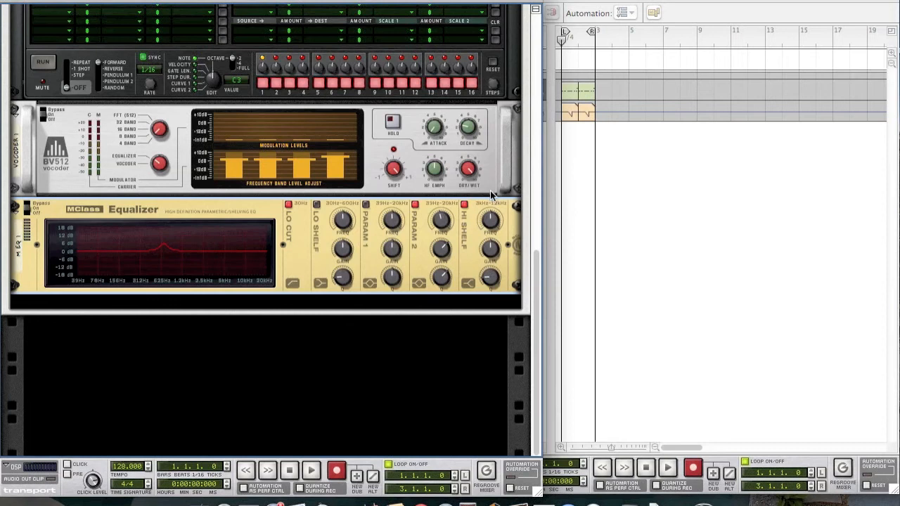
# Set the equalizer's Hi Shelf frequency to about 9 kHz, raise its gain and slightly increase its Q.
pyautogui.moveTo(494, 220)
pyautogui.moveTo(494, 220); pyautogui.dragTo(504, 209)
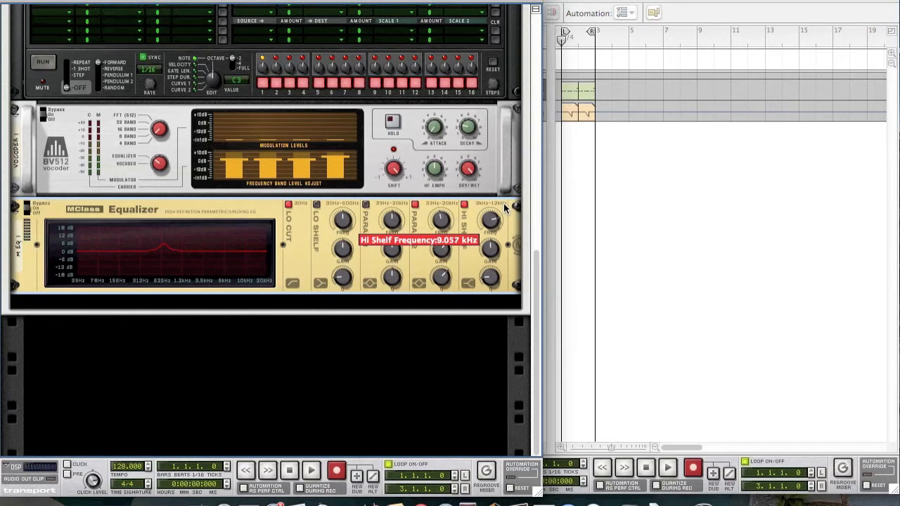
pyautogui.moveTo(504, 209); pyautogui.dragTo(503, 209)
pyautogui.moveTo(491, 248); pyautogui.dragTo(470, 243)
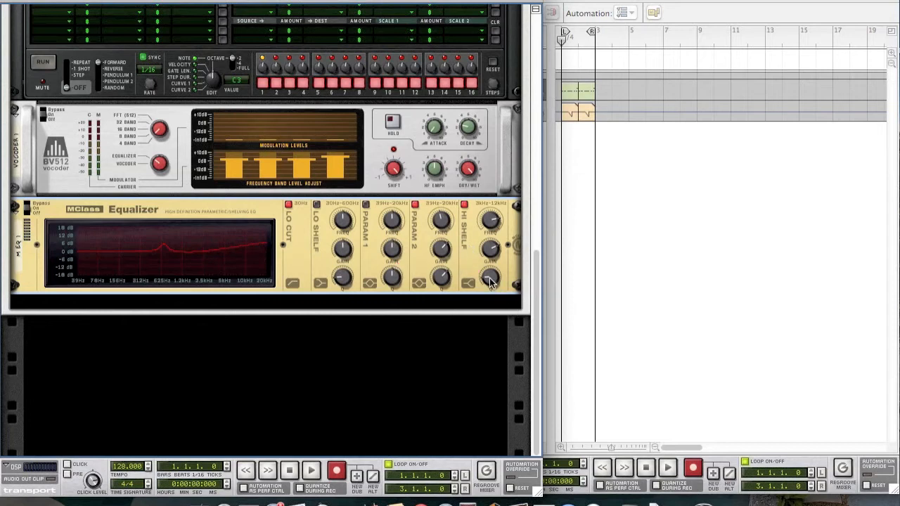
pyautogui.moveTo(490, 280)
pyautogui.moveTo(490, 280); pyautogui.dragTo(492, 278)
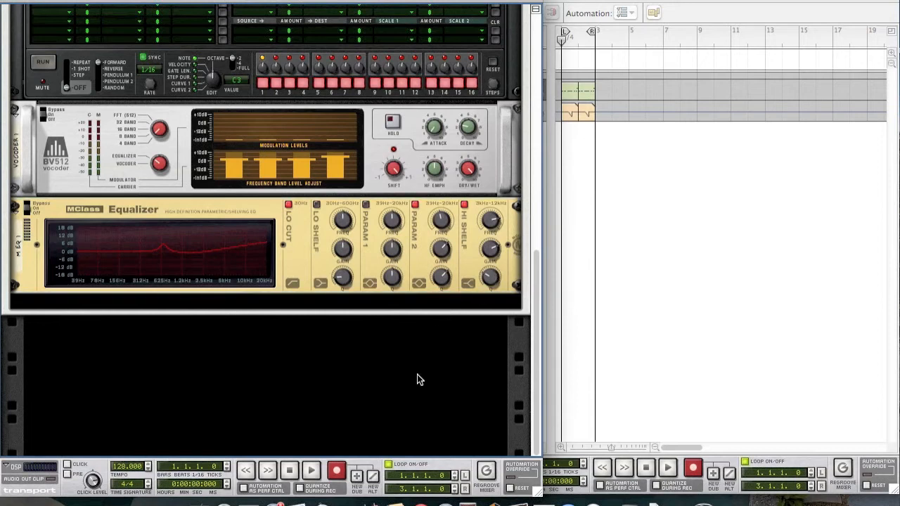
# Create a Scream 4 Distortion below the MClass Equalizer in the Combinator.
pyautogui.rightClick(297, 264)
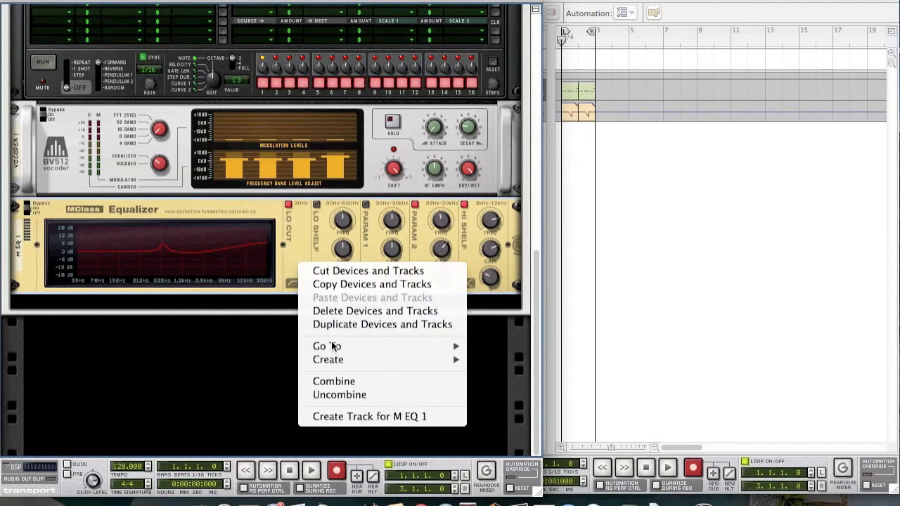
pyautogui.moveTo(344, 364)
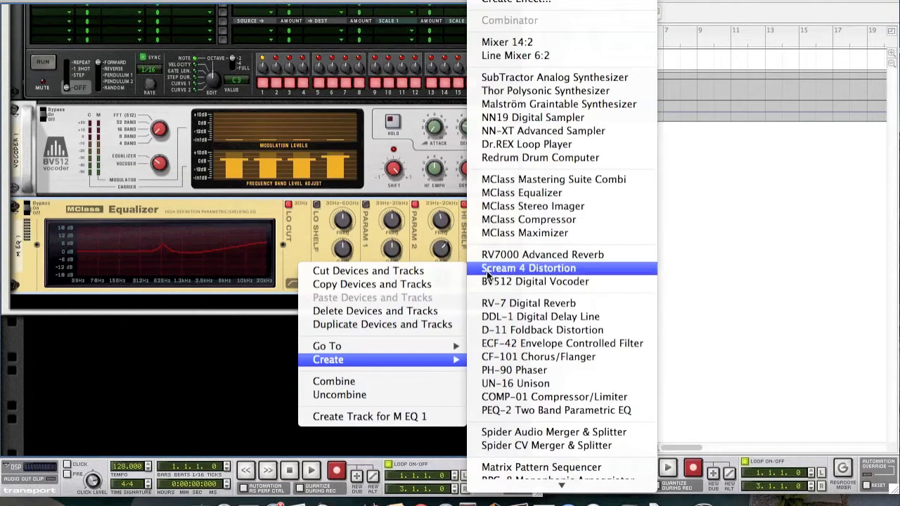
pyautogui.click(518, 271)
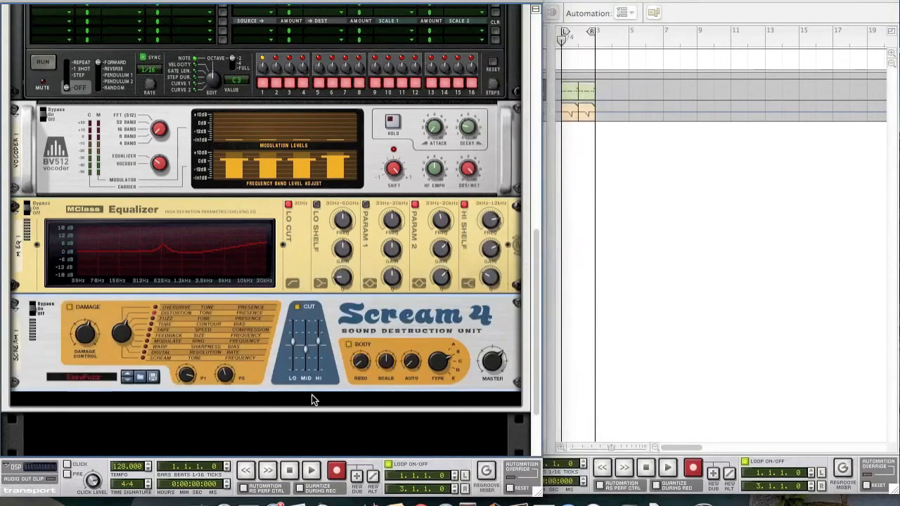
pyautogui.scroll(-3, 307, 423)
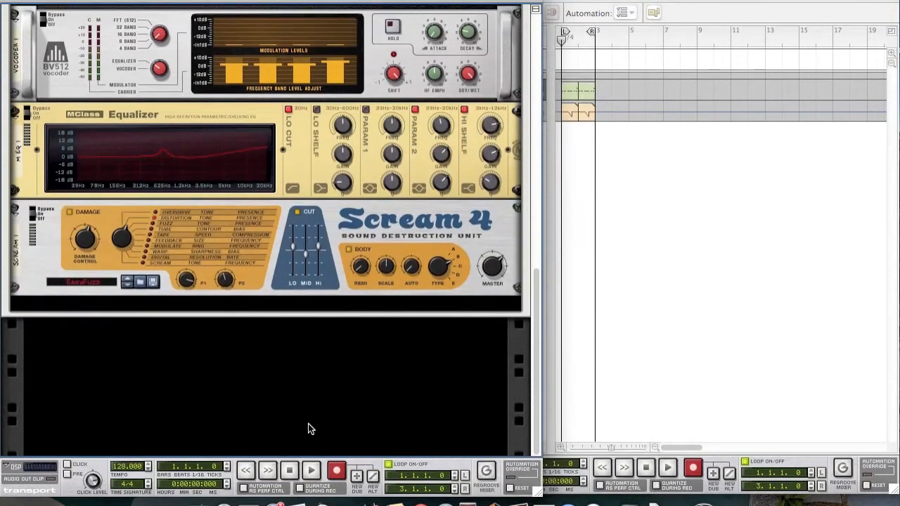
pyautogui.rightClick(109, 256)
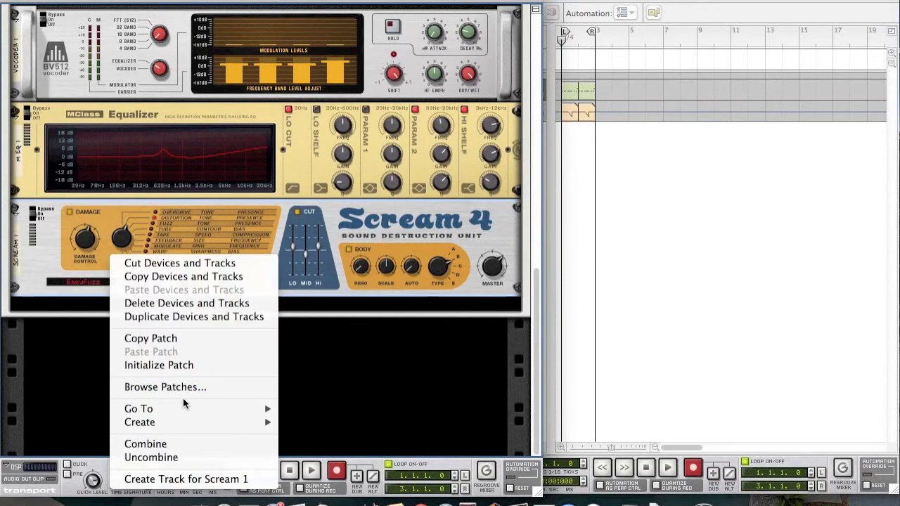
pyautogui.click(209, 316)
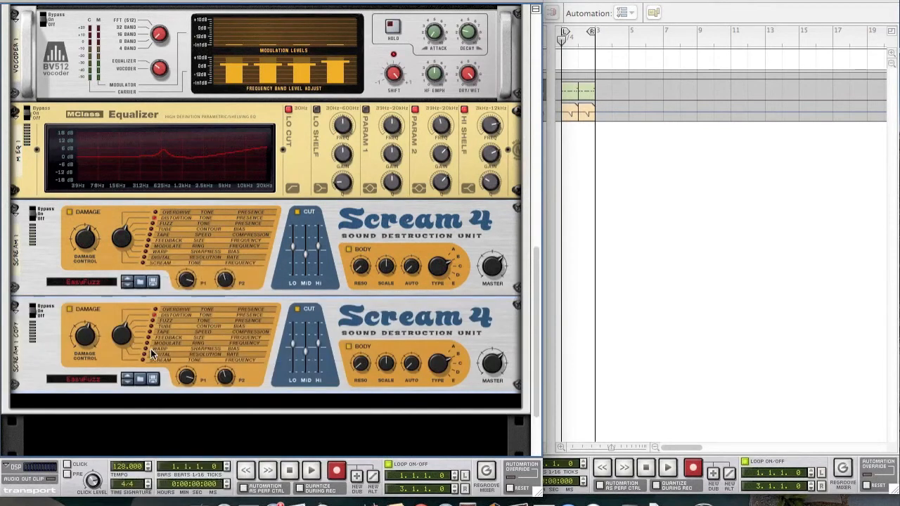
pyautogui.press('super+z')
pyautogui.click(133, 395)
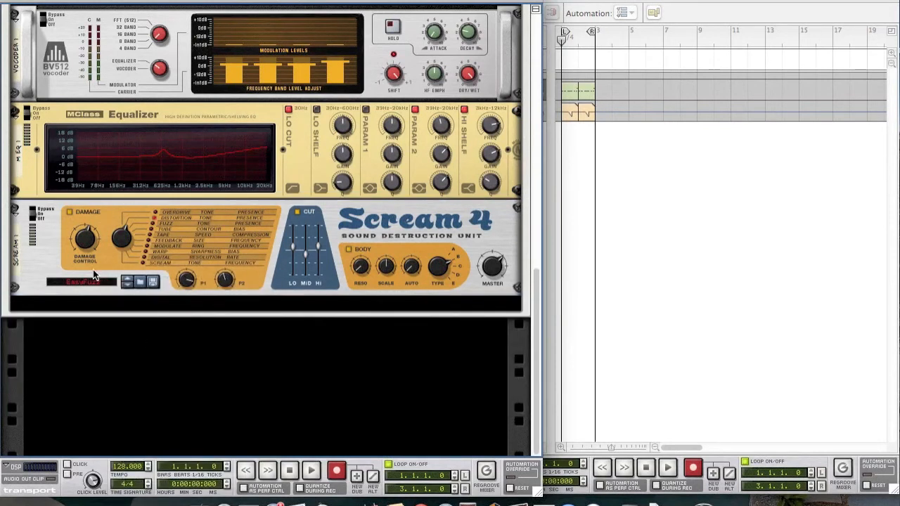
# Initialize the Scream 4 patch and shape it with raised Cut Lo and Hi, lower Body Reso and slightly higher Body Scale.
pyautogui.rightClick(104, 251)
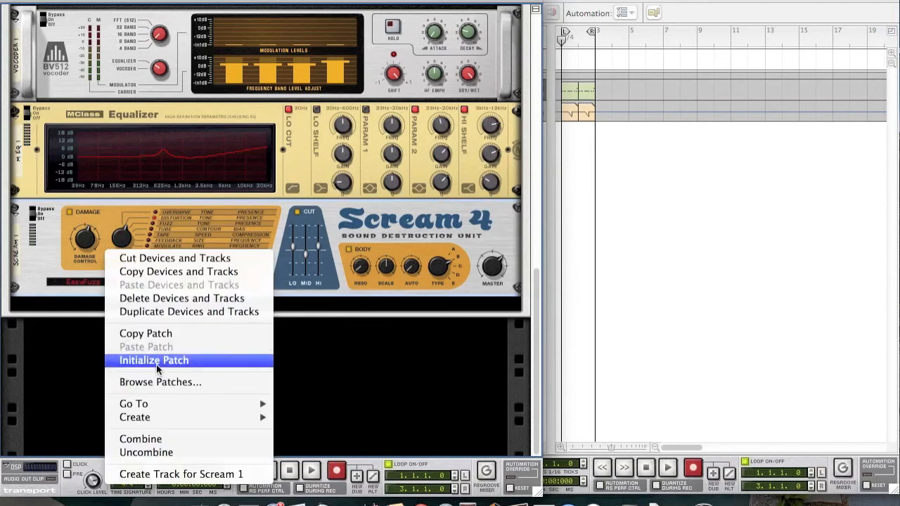
pyautogui.click(157, 364)
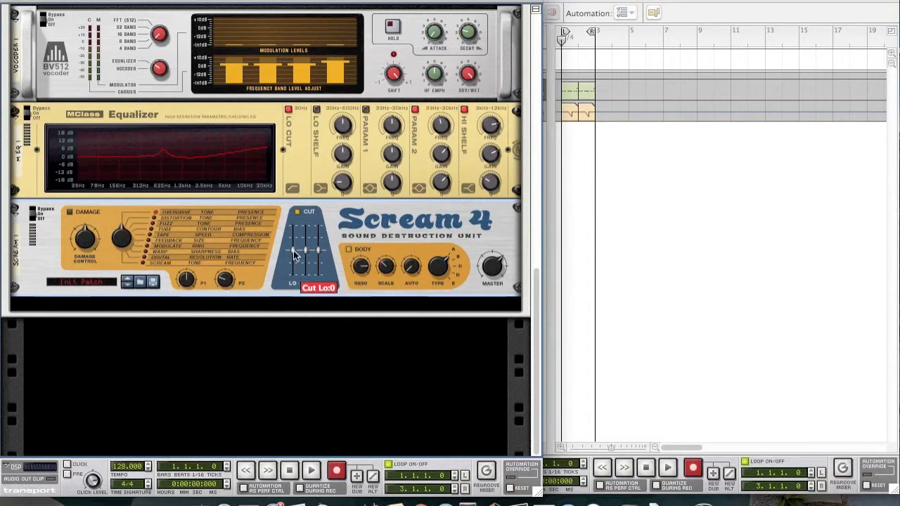
pyautogui.moveTo(293, 251); pyautogui.dragTo(289, 244)
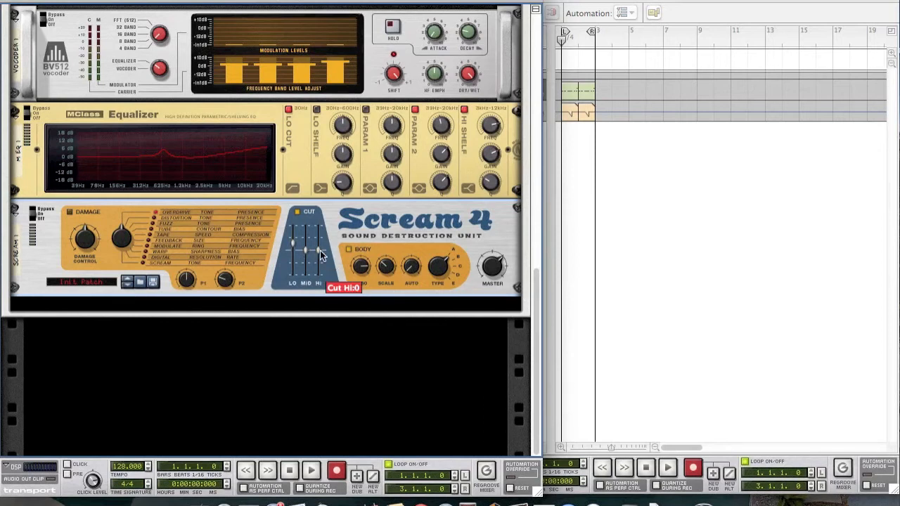
pyautogui.moveTo(320, 246); pyautogui.dragTo(319, 244)
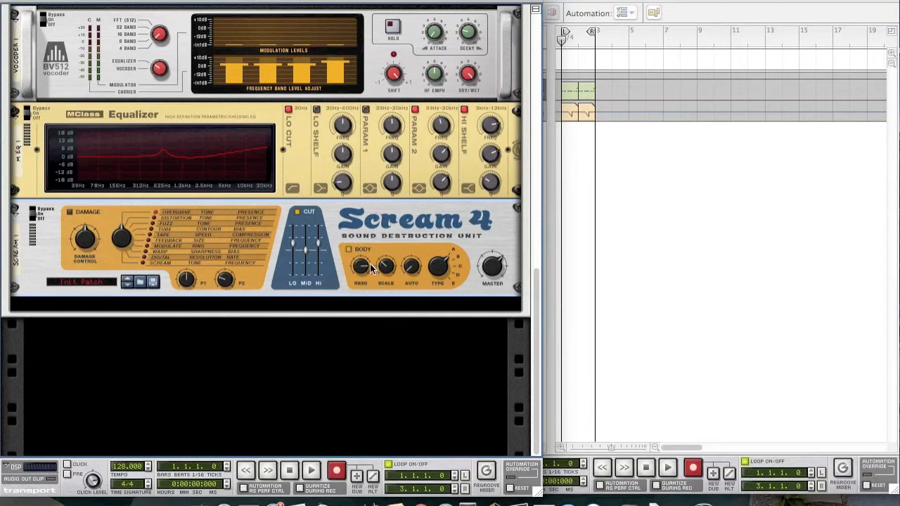
pyautogui.moveTo(362, 271); pyautogui.dragTo(364, 283)
pyautogui.moveTo(387, 269); pyautogui.dragTo(386, 268)
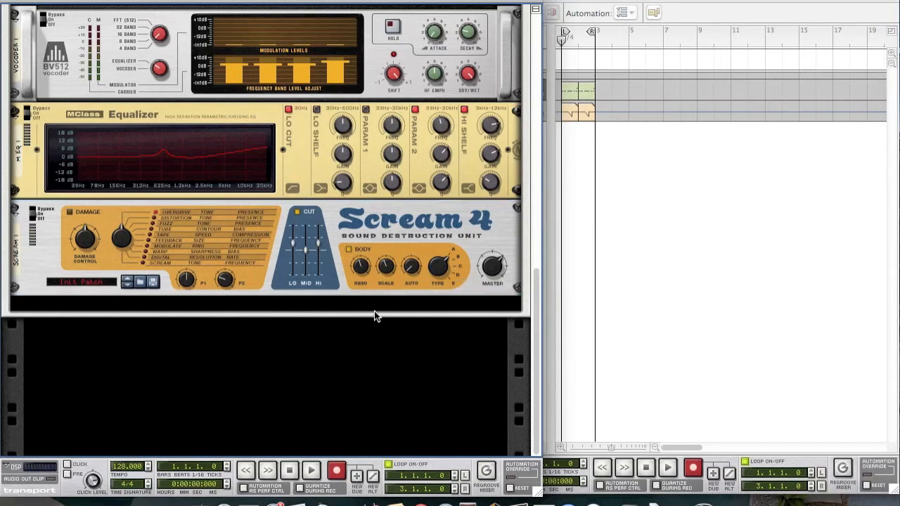
# Create an RV7000 Advanced Reverb below the Scream 4 inside the Combinator.
pyautogui.rightClick(332, 293)
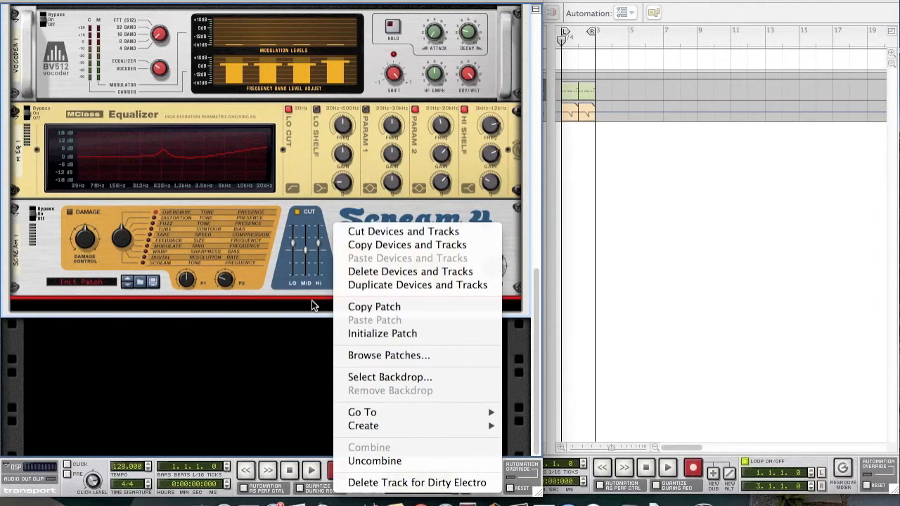
pyautogui.moveTo(419, 421)
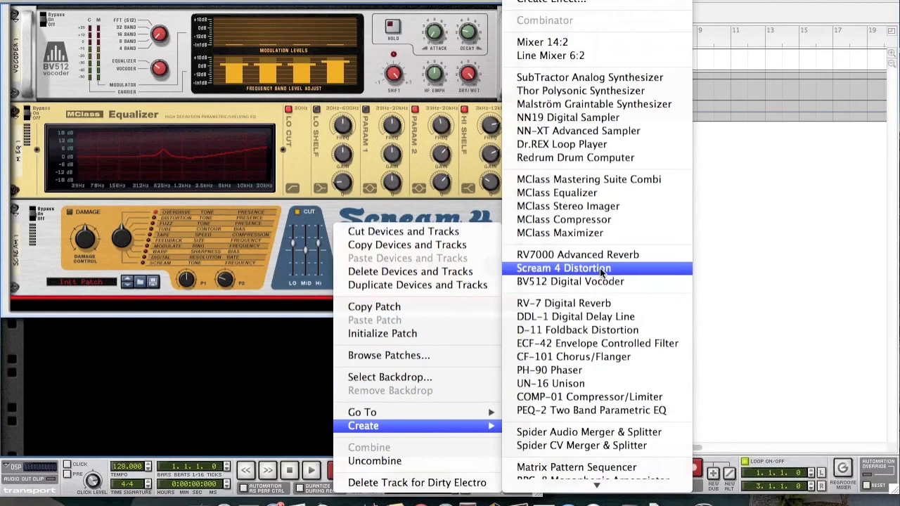
pyautogui.click(599, 260)
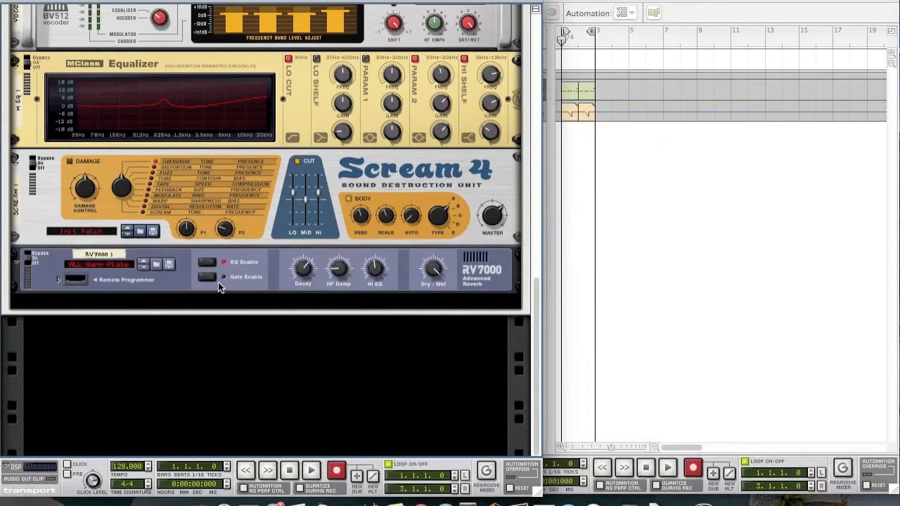
# Lower the reverb's Decay, raise HF Damp, set Hi EQ to about -28 and reduce the Dry-Wet amount.
pyautogui.moveTo(304, 269); pyautogui.dragTo(378, 278)
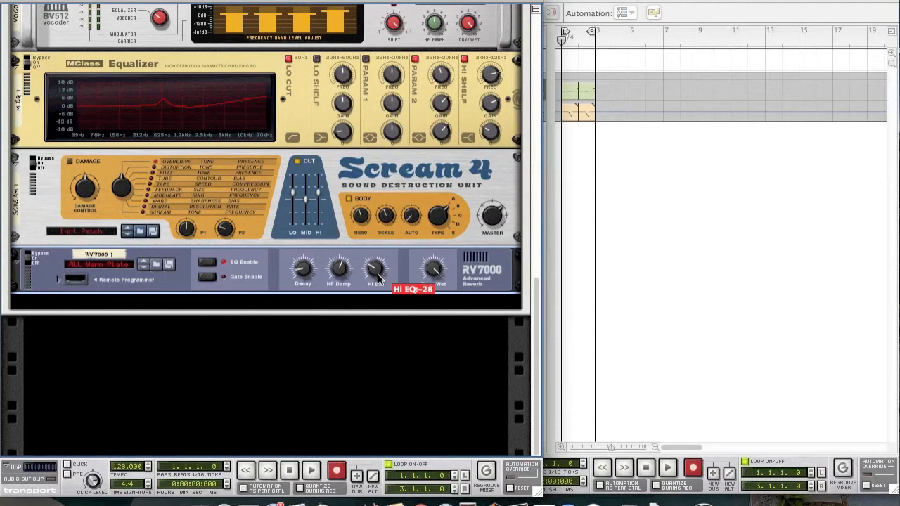
pyautogui.moveTo(377, 278); pyautogui.dragTo(377, 278)
pyautogui.moveTo(435, 276); pyautogui.dragTo(431, 309)
# Create a second BV512 Digital Vocoder below the reverb, set to 4 bands with adjusted band levels and shift.
pyautogui.rightClick(276, 287)
pyautogui.moveTo(351, 426)
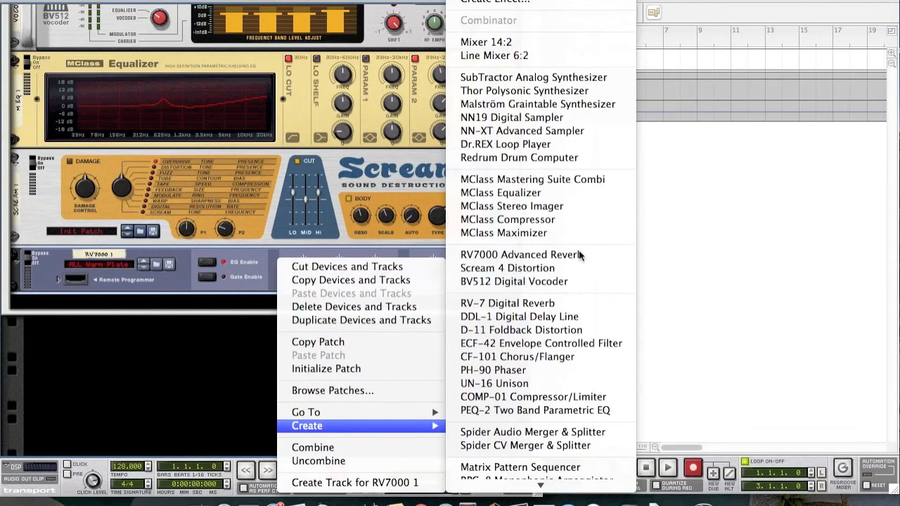
pyautogui.click(514, 281)
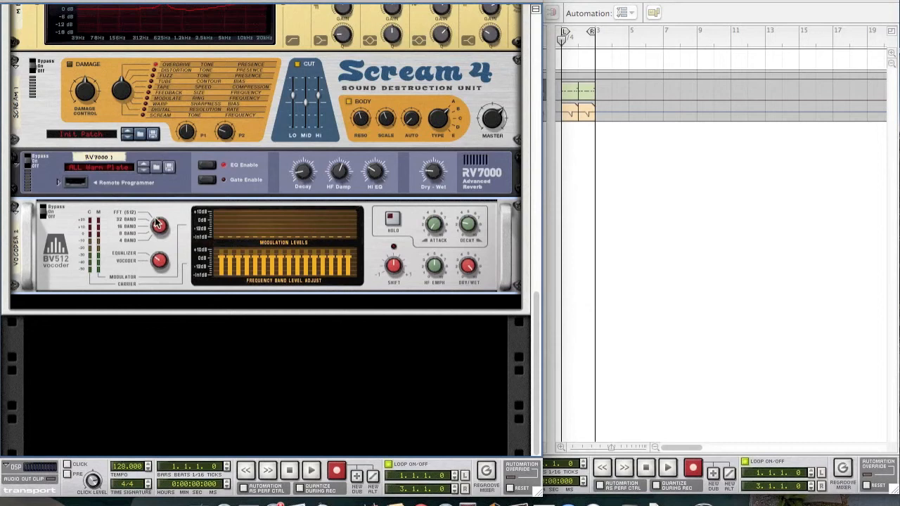
pyautogui.moveTo(158, 225); pyautogui.dragTo(159, 232)
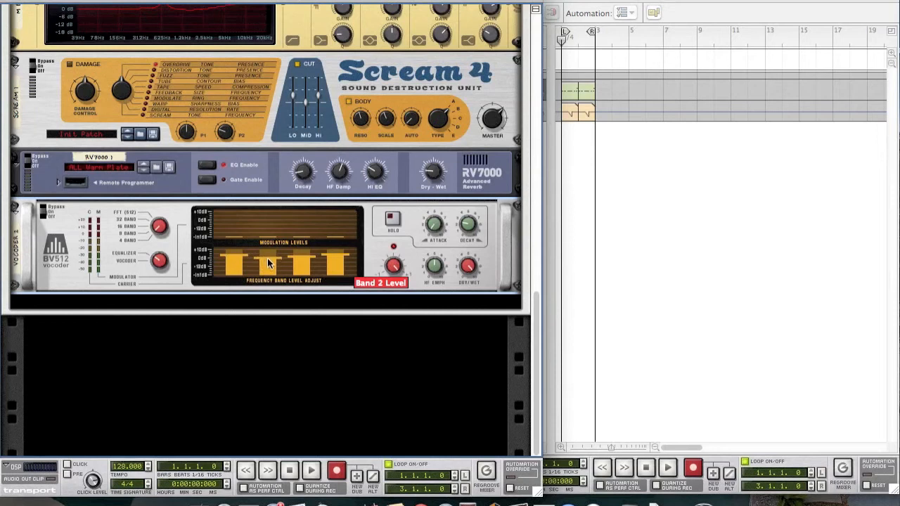
pyautogui.click(326, 328)
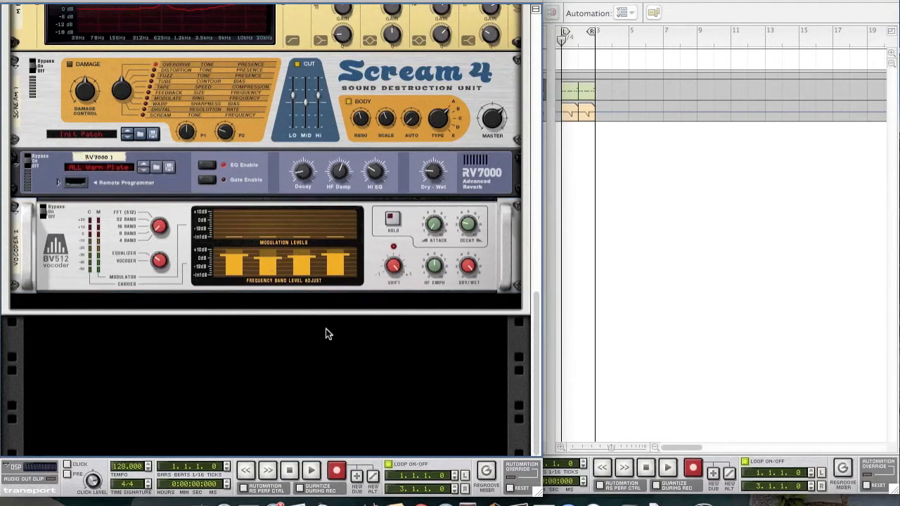
# Create an MClass Compressor below the second vocoder in the Combinator.
pyautogui.rightClick(144, 281)
pyautogui.moveTo(219, 398)
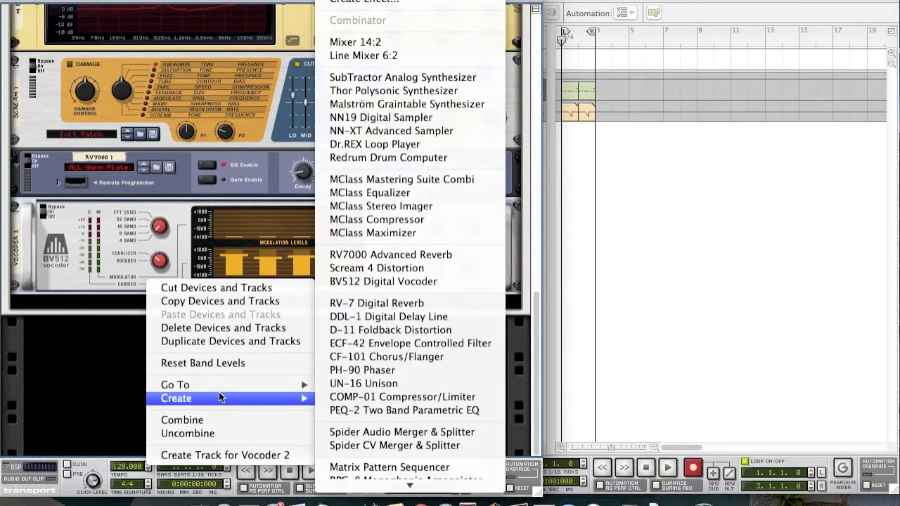
pyautogui.click(452, 222)
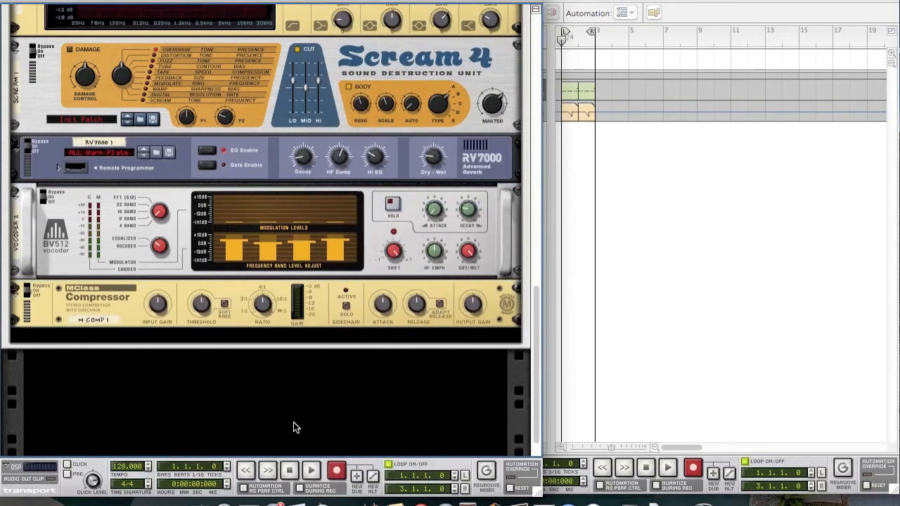
# Set the compressor to ratio 19.2:1, release 231 ms and output gain 1.9 dB, adjusting input gain and threshold and raising the attack.
pyautogui.moveTo(159, 315); pyautogui.dragTo(203, 266)
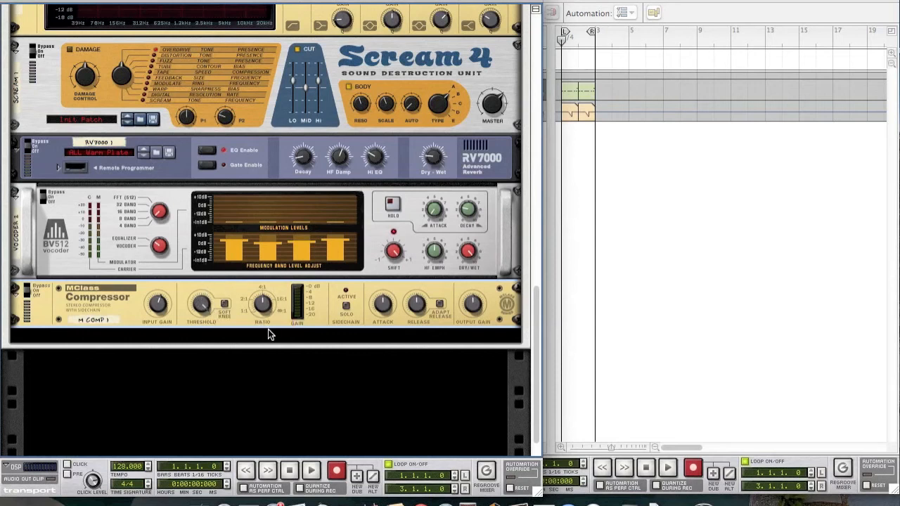
pyautogui.moveTo(263, 315); pyautogui.dragTo(243, 302)
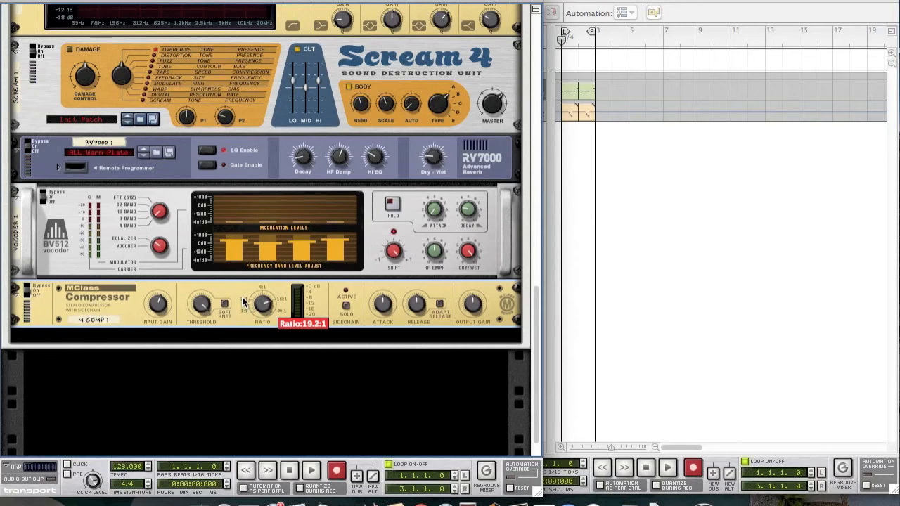
pyautogui.moveTo(392, 307)
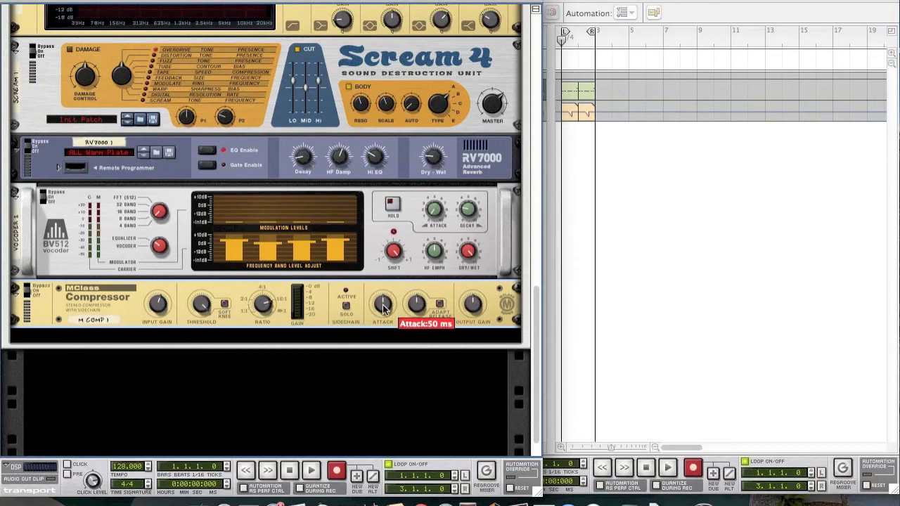
pyautogui.moveTo(391, 308); pyautogui.dragTo(380, 297)
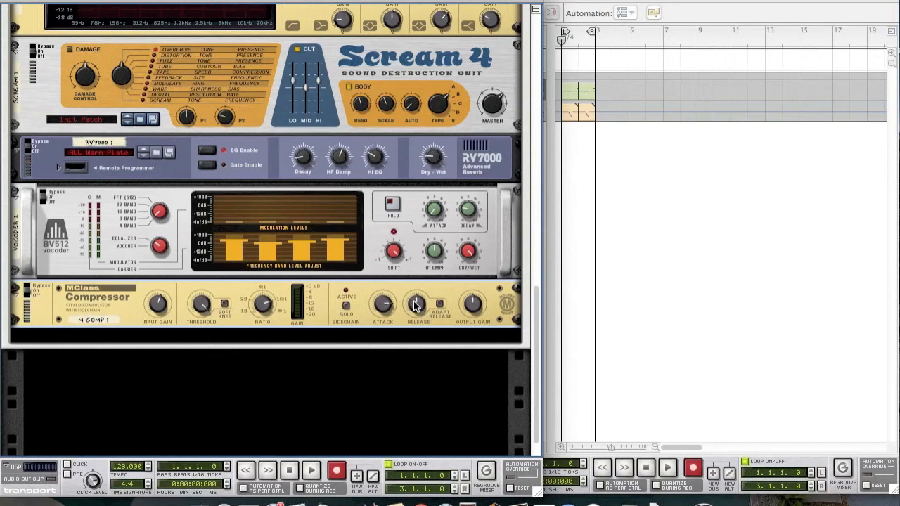
pyautogui.moveTo(415, 305); pyautogui.dragTo(415, 309)
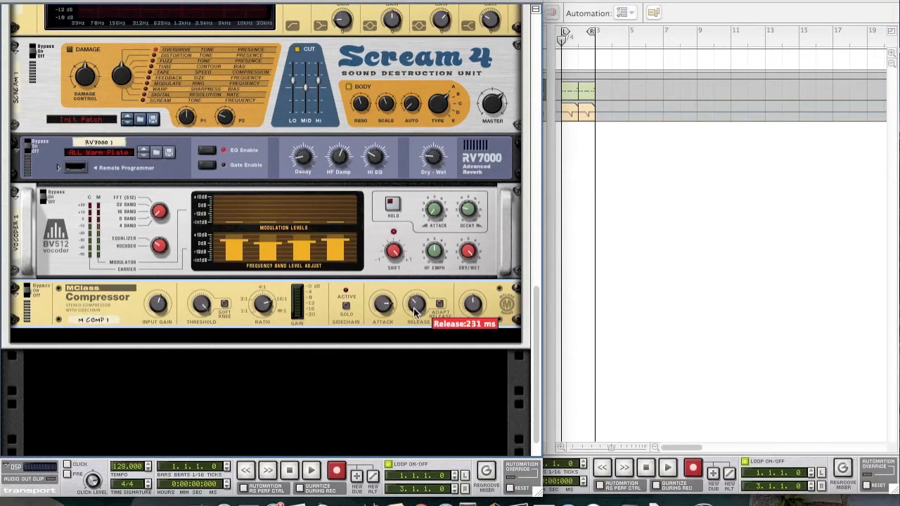
pyautogui.moveTo(463, 302); pyautogui.dragTo(458, 302)
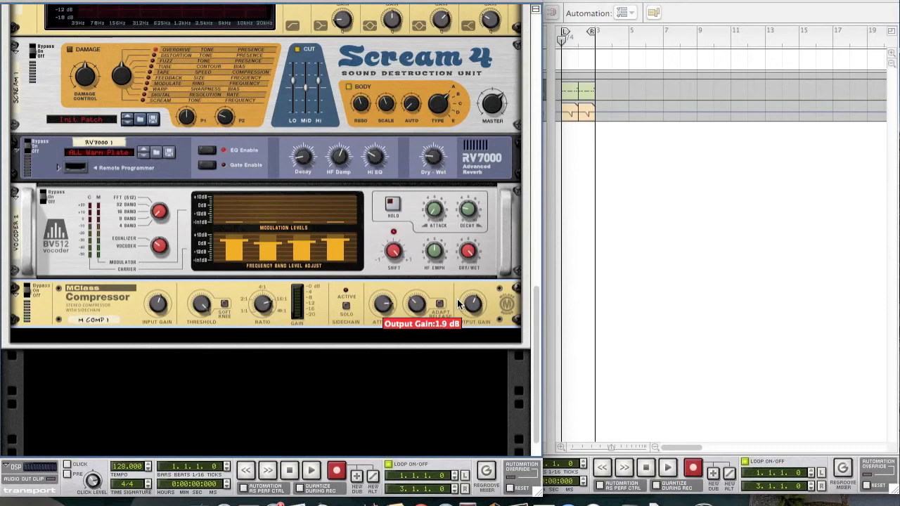
# Play the looped Dirty Electro pattern to listen to the complete effects chain.
pyautogui.scroll(8, 454, 376)
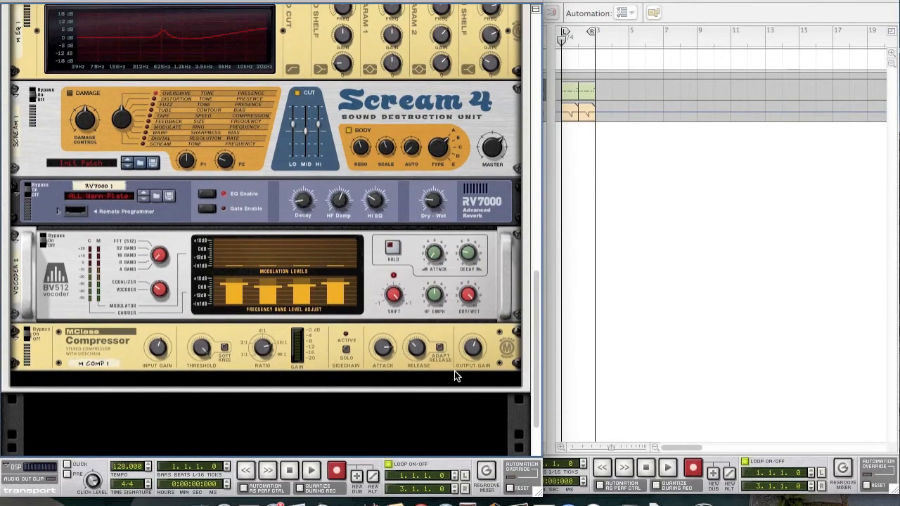
pyautogui.scroll(9, 454, 376)
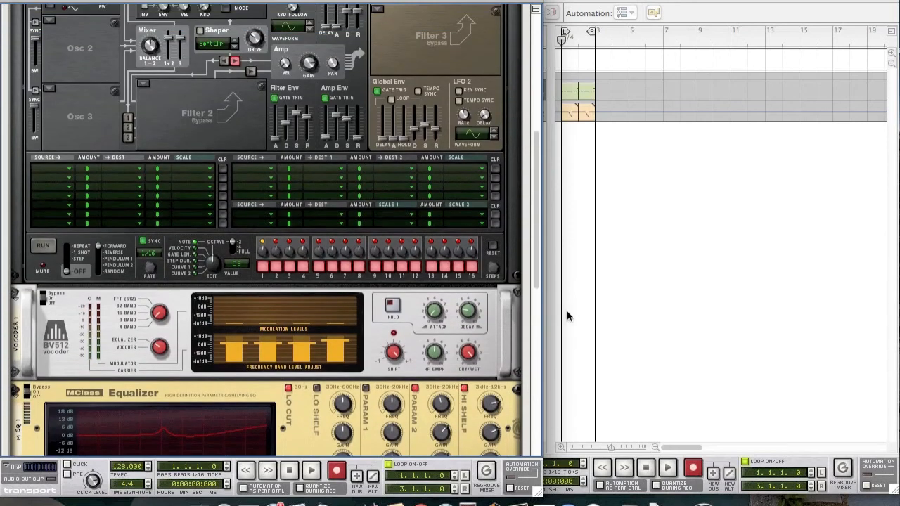
pyautogui.click(567, 316)
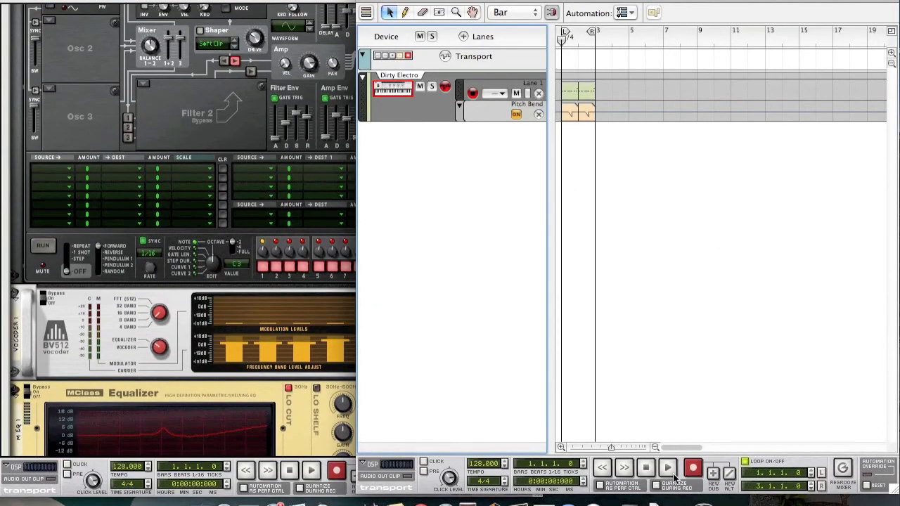
pyautogui.click(671, 473)
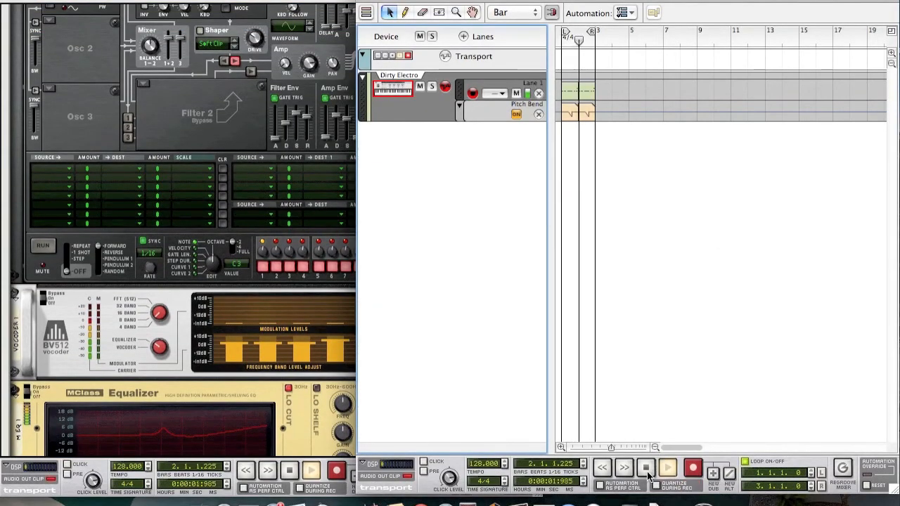
# Unfold the reMix mixer, lower the Dirty Electro channel level to about 58, and stop playback.
pyautogui.click(125, 104)
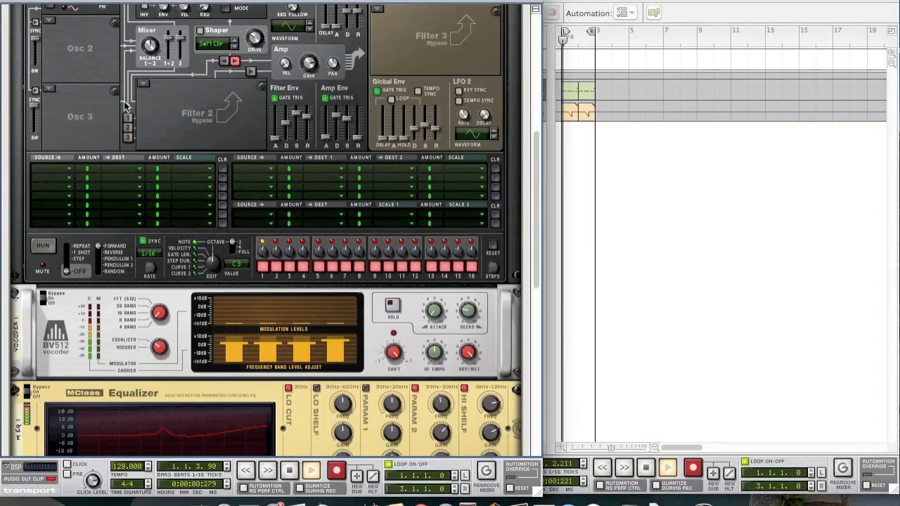
pyautogui.scroll(10, 125, 104)
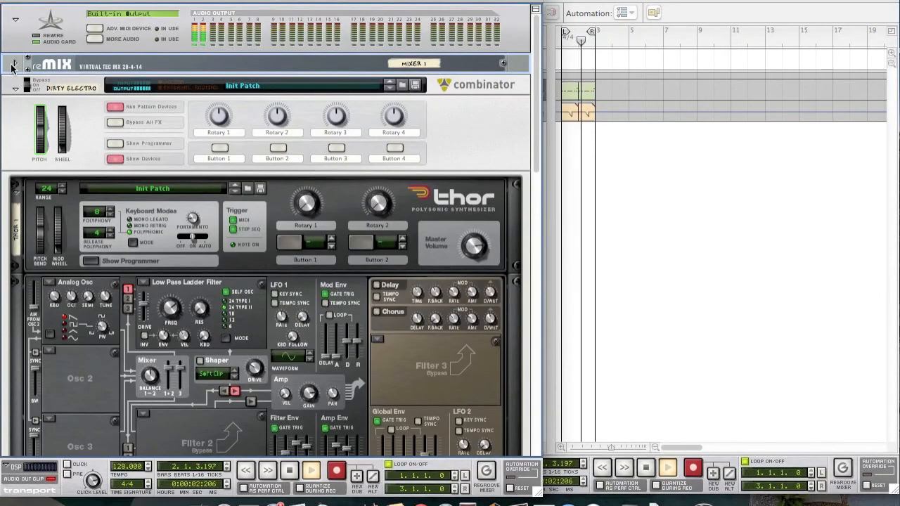
pyautogui.click(13, 64)
pyautogui.moveTo(38, 204); pyautogui.dragTo(41, 222)
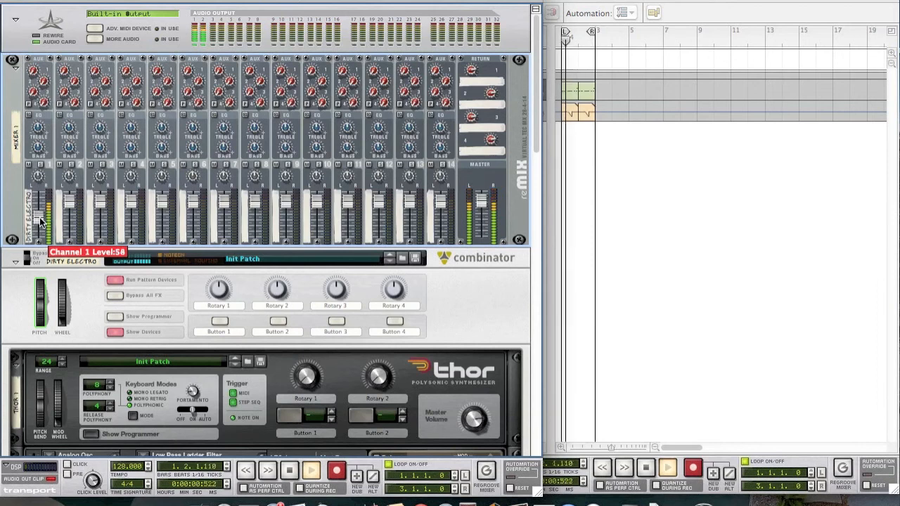
pyautogui.click(602, 338)
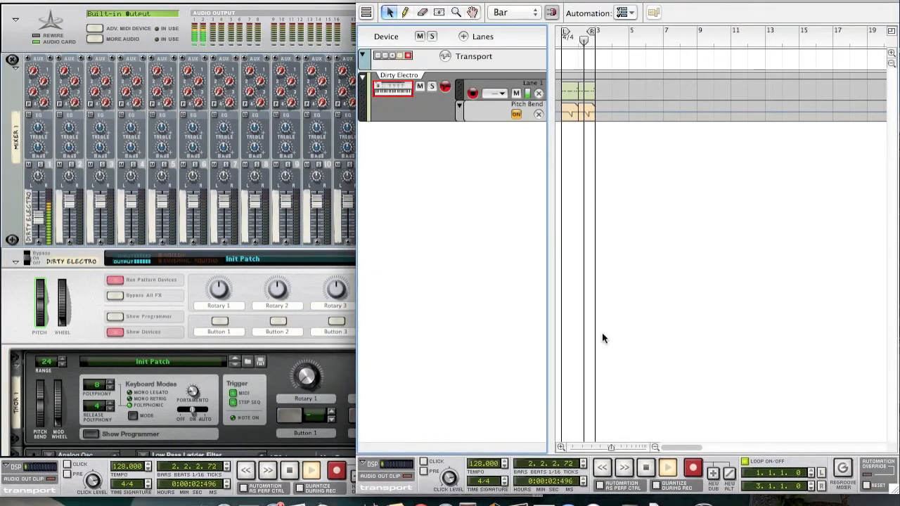
pyautogui.click(644, 467)
# Open the first note clip on the Dirty Electro lane to inspect its note pattern.
pyautogui.click(8, 300)
pyautogui.scroll(-5, 9, 300)
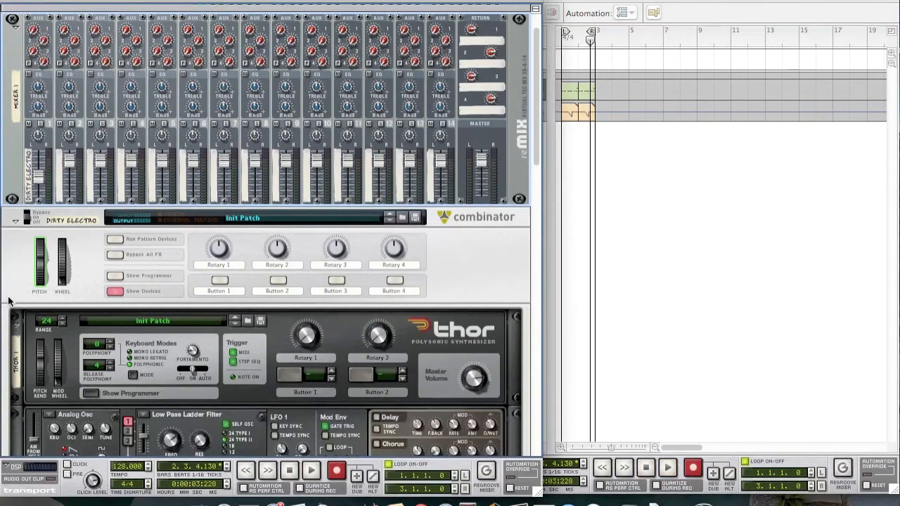
pyautogui.click(687, 126)
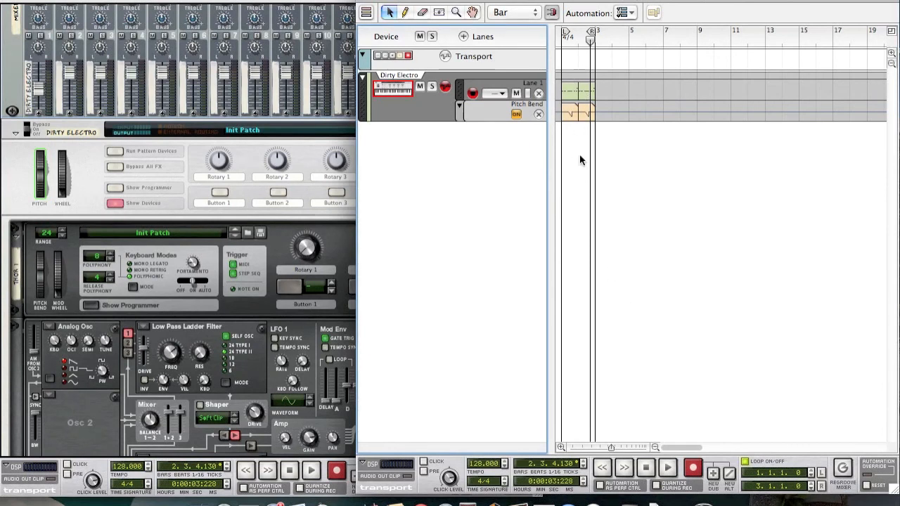
pyautogui.click(571, 96)
pyautogui.doubleClick(571, 95)
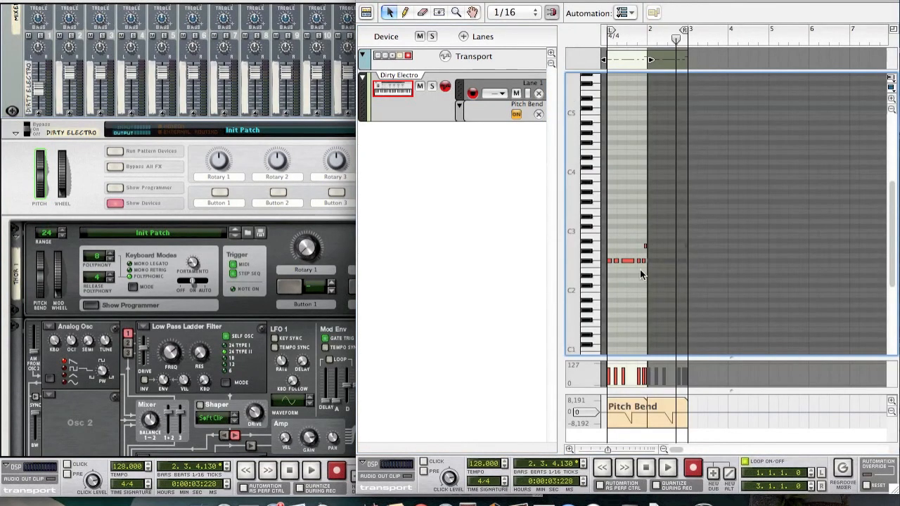
pyautogui.moveTo(610, 448); pyautogui.dragTo(618, 449)
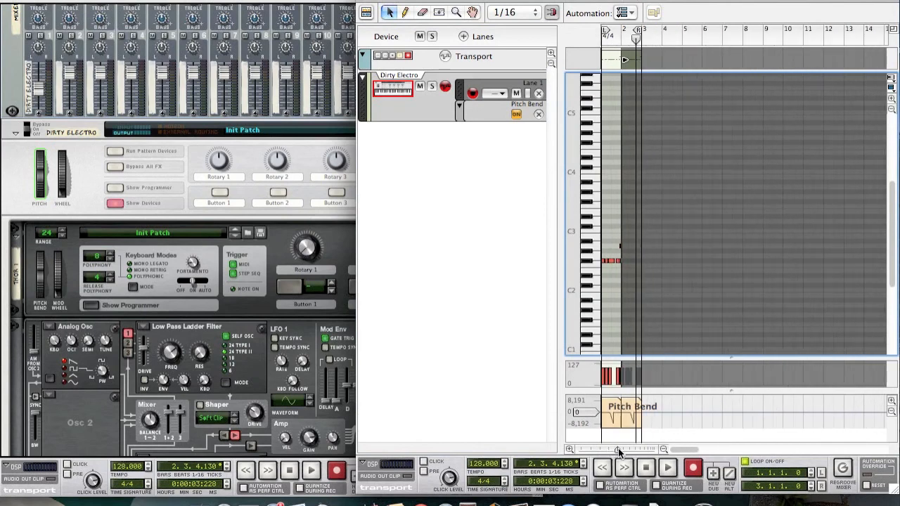
# Reposition and widen the sequencer window, and open the first Pitch Bend automation clip in the arrangement for close inspection.
pyautogui.moveTo(591, 5); pyautogui.dragTo(250, 5)
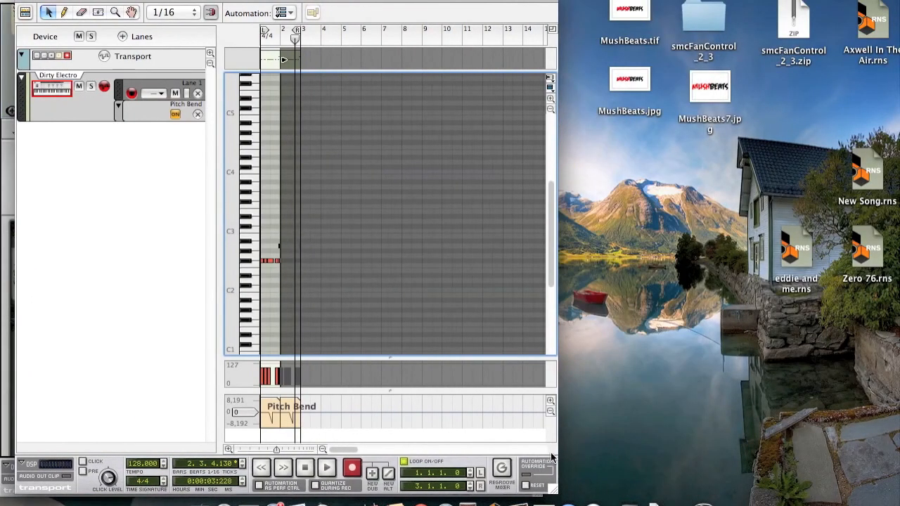
pyautogui.moveTo(552, 492); pyautogui.dragTo(707, 346)
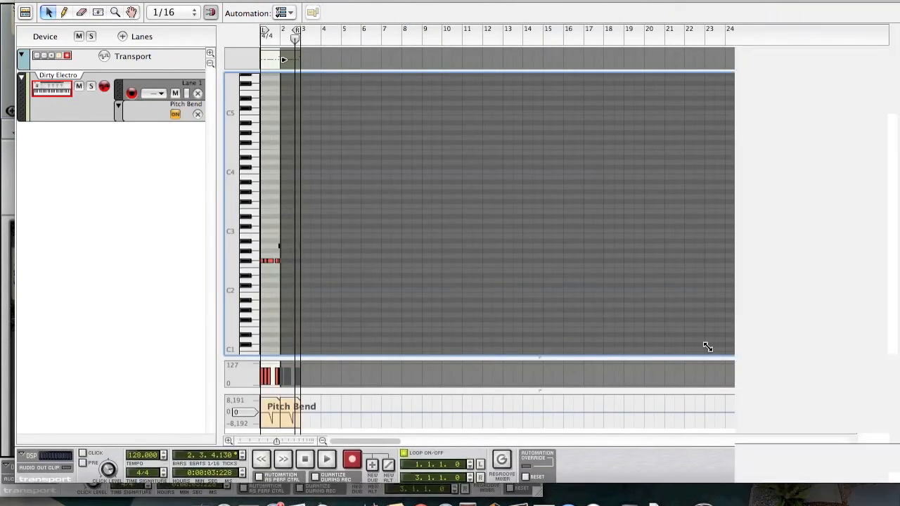
pyautogui.click(26, 12)
pyautogui.click(297, 73)
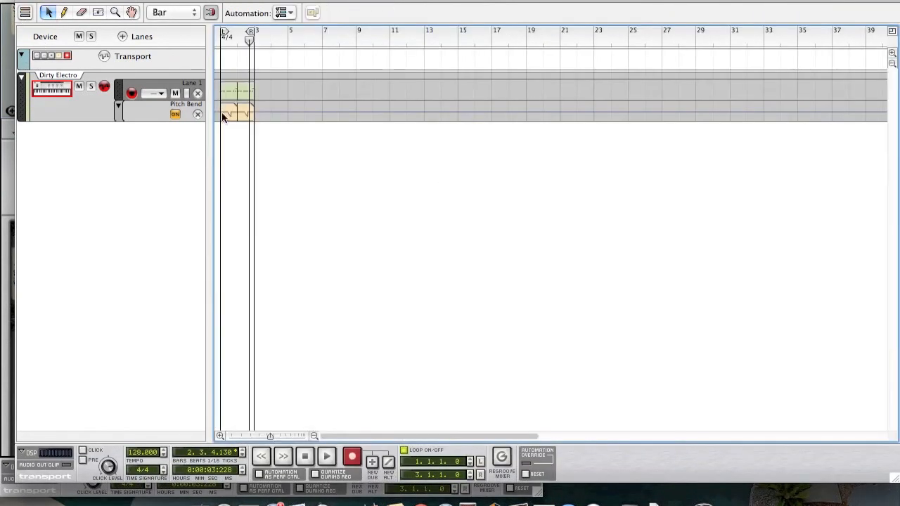
pyautogui.doubleClick(222, 114)
pyautogui.moveTo(267, 435); pyautogui.dragTo(241, 436)
pyautogui.moveTo(428, 437); pyautogui.dragTo(320, 436)
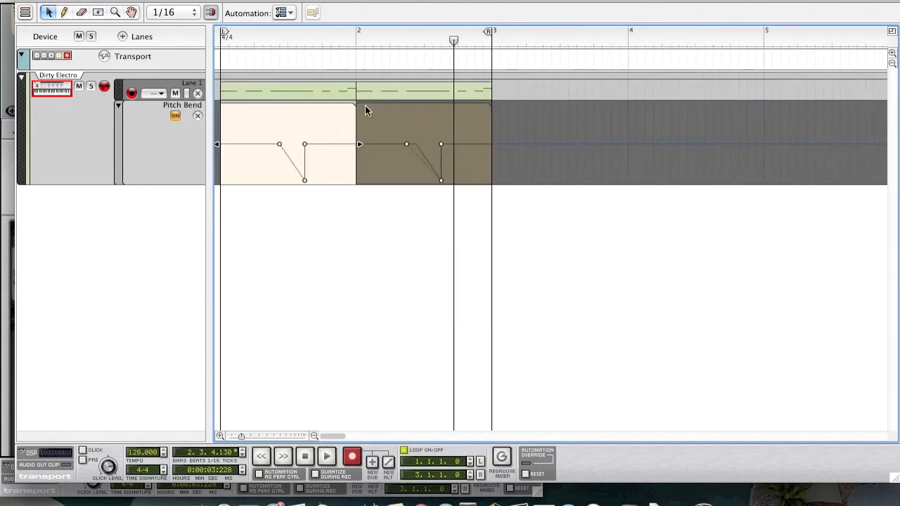
# Play the pattern from the start of bar 1 to hear the Pitch Bend automation, and stop playback.
pyautogui.moveTo(239, 41); pyautogui.dragTo(206, 52)
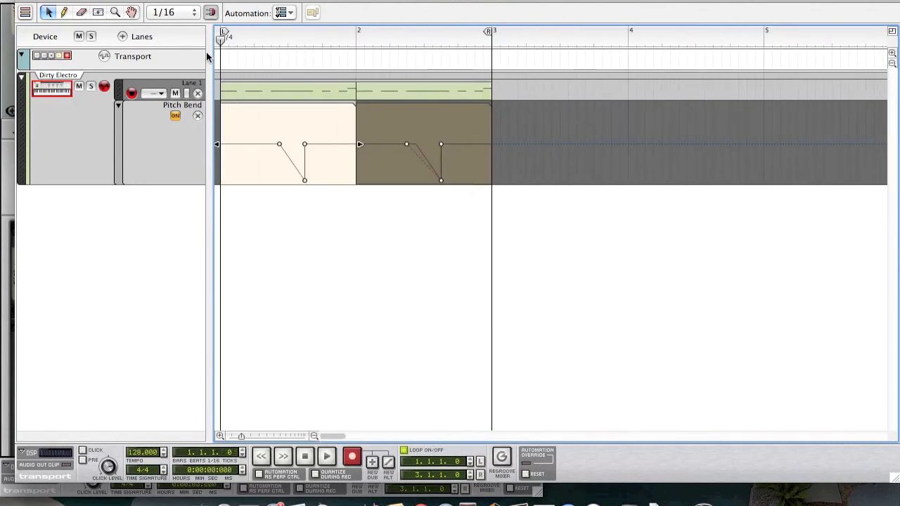
pyautogui.press('space')
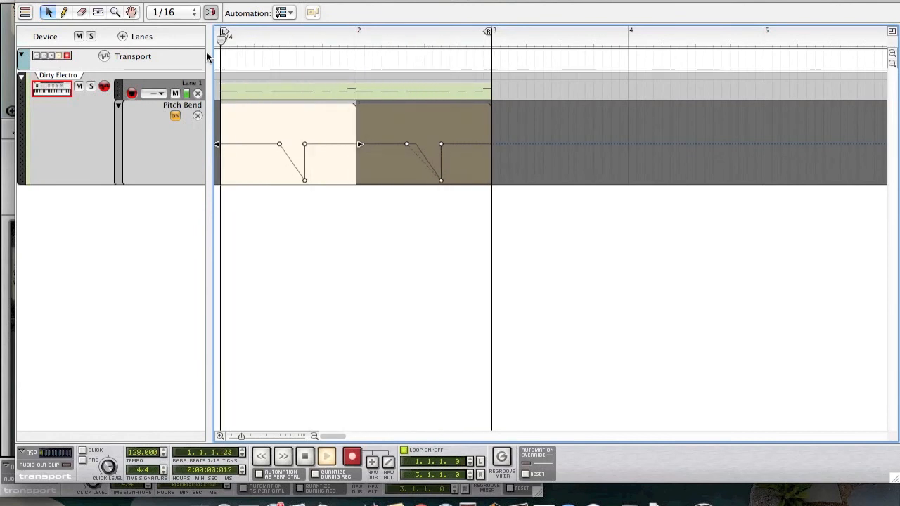
pyautogui.press('space')
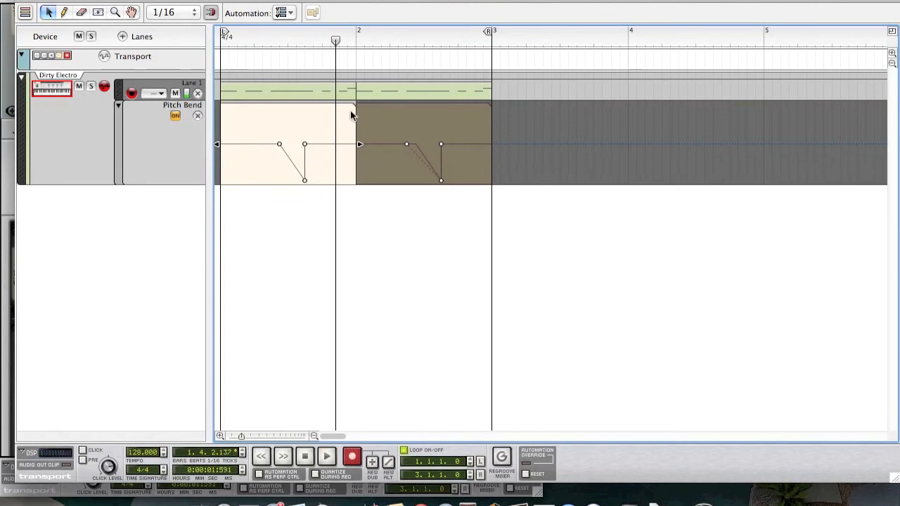
# Shift the sequencer window to uncover part of the rack and reopen the bar 1 note clip for close inspection.
pyautogui.moveTo(243, 0); pyautogui.dragTo(373, 0)
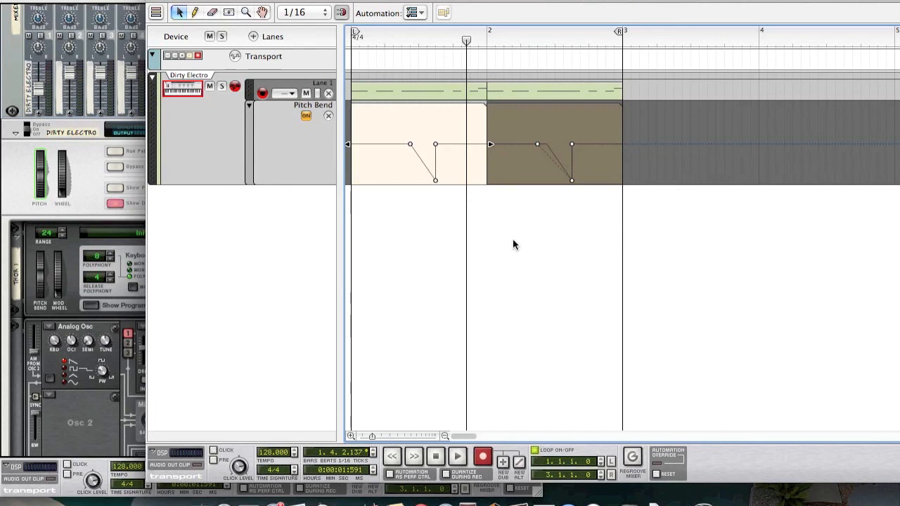
pyautogui.doubleClick(443, 89)
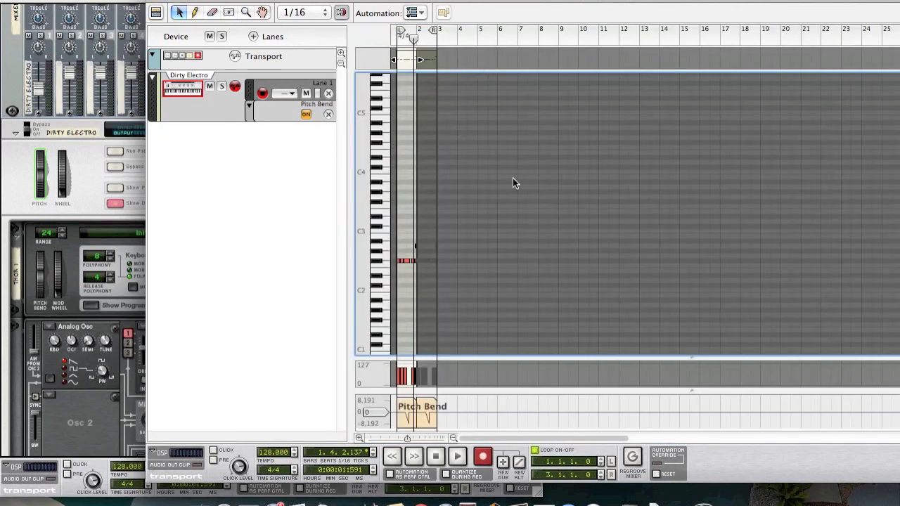
pyautogui.moveTo(407, 439); pyautogui.dragTo(387, 439)
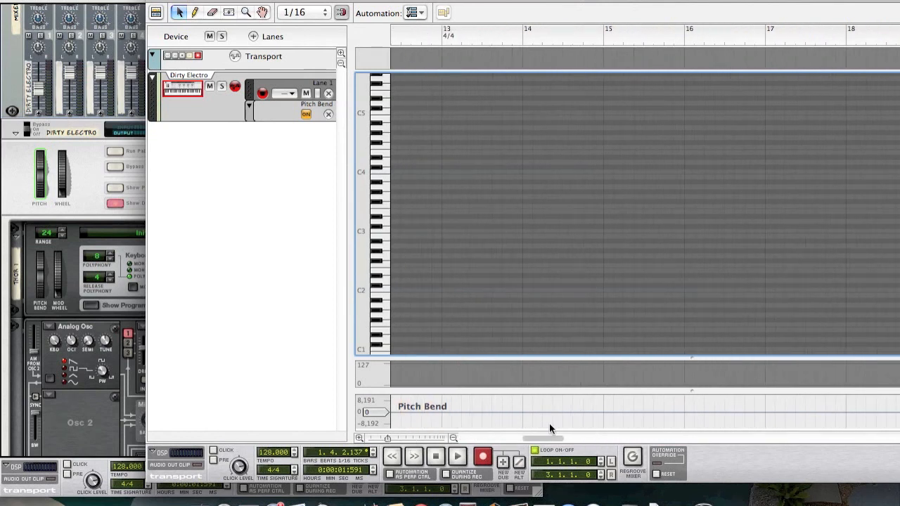
pyautogui.moveTo(542, 437); pyautogui.dragTo(448, 439)
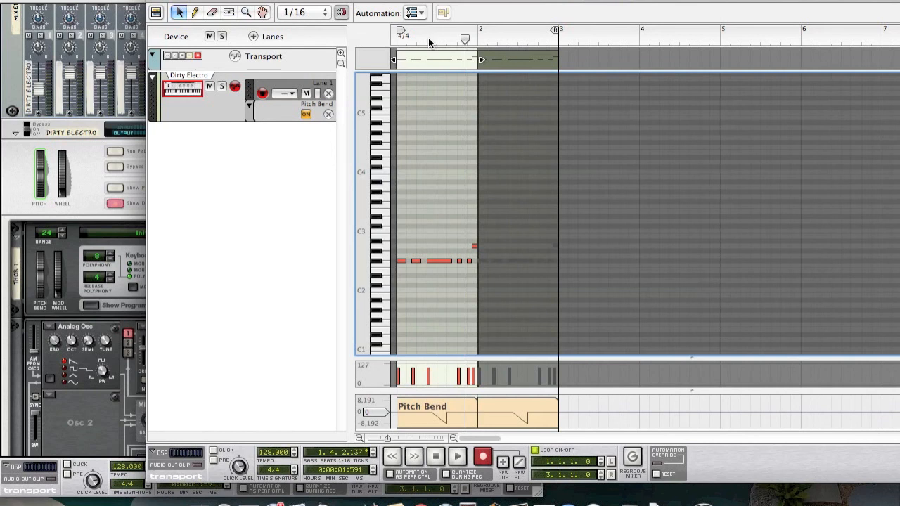
# Play the note pattern from the start of bar 1 and return to the arrangement view.
pyautogui.click(395, 44)
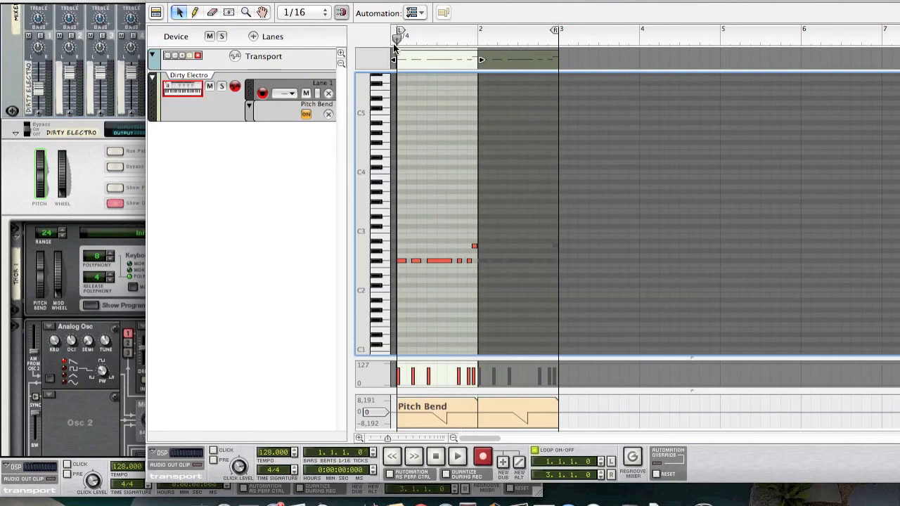
pyautogui.press('space')
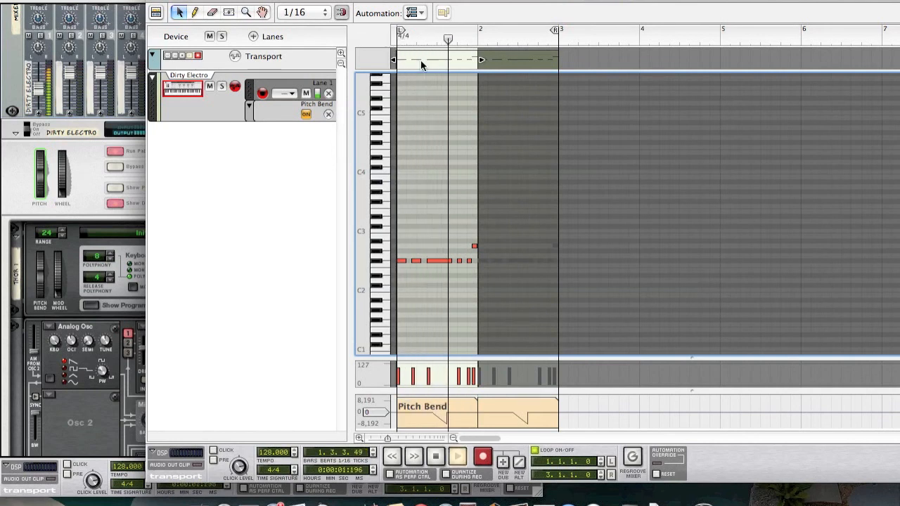
pyautogui.doubleClick(507, 208)
pyautogui.click(156, 13)
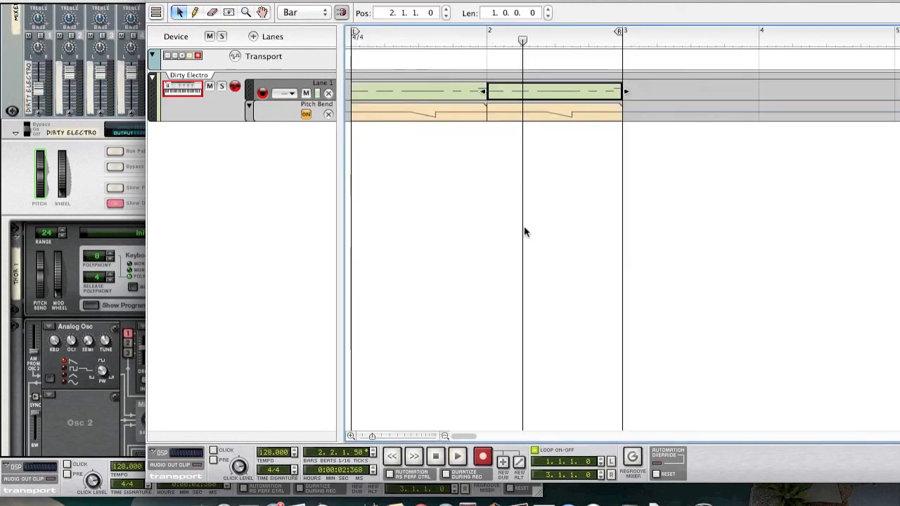